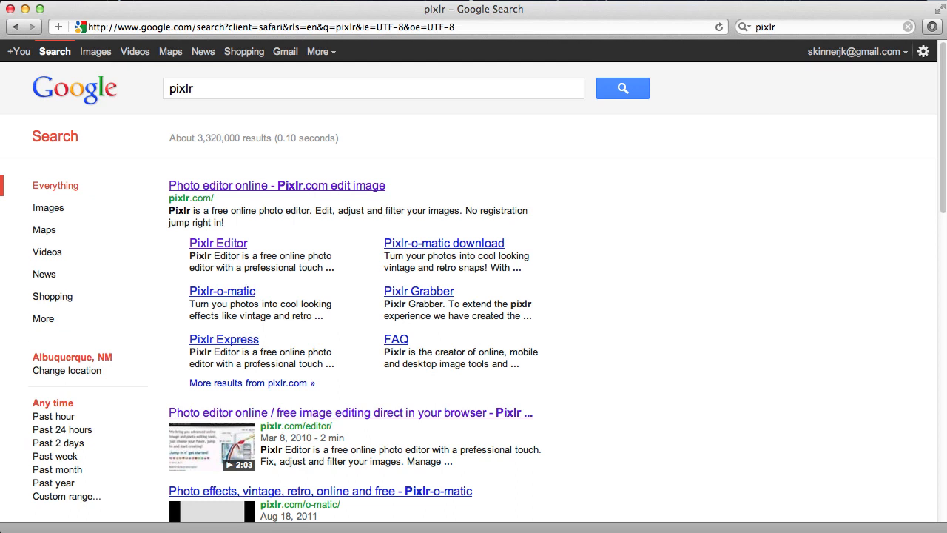
Switch to the image_assignment folder window and rename its JPEG image to the owner's surname followed by "_522_original"
{"action": "key", "text": "ctrl+Up"}
{"action": "left_click", "coordinate": [713, 193]}
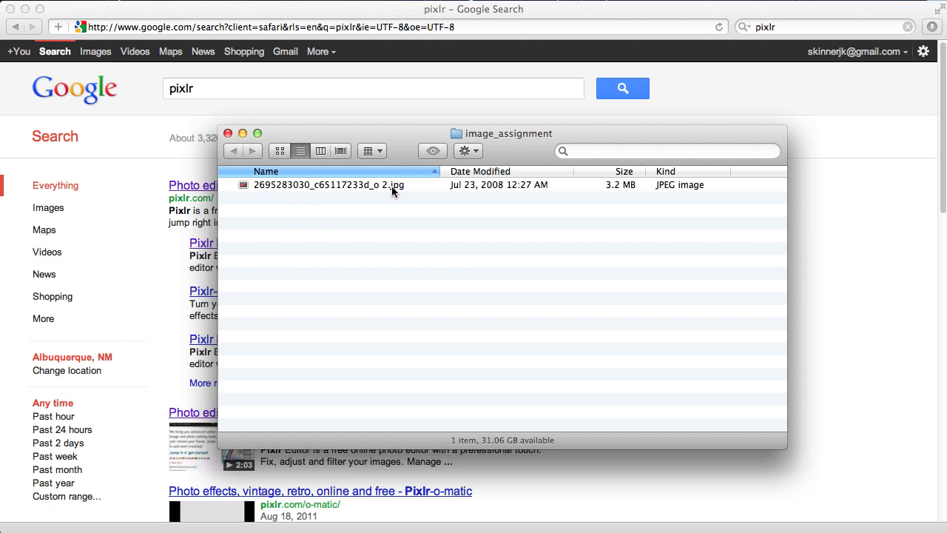
{"action": "left_click", "coordinate": [355, 184]}
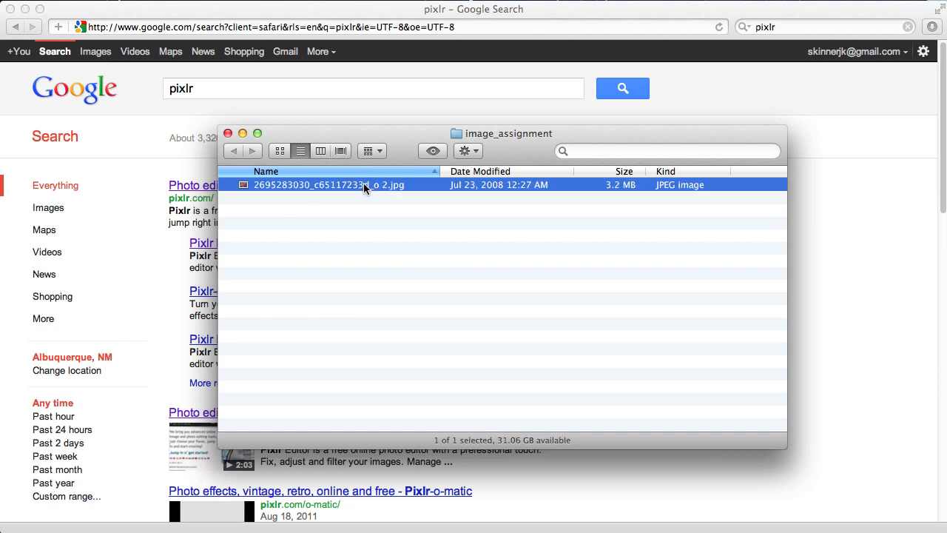
{"action": "left_click", "coordinate": [355, 184]}
{"action": "type", "text": "ski"}
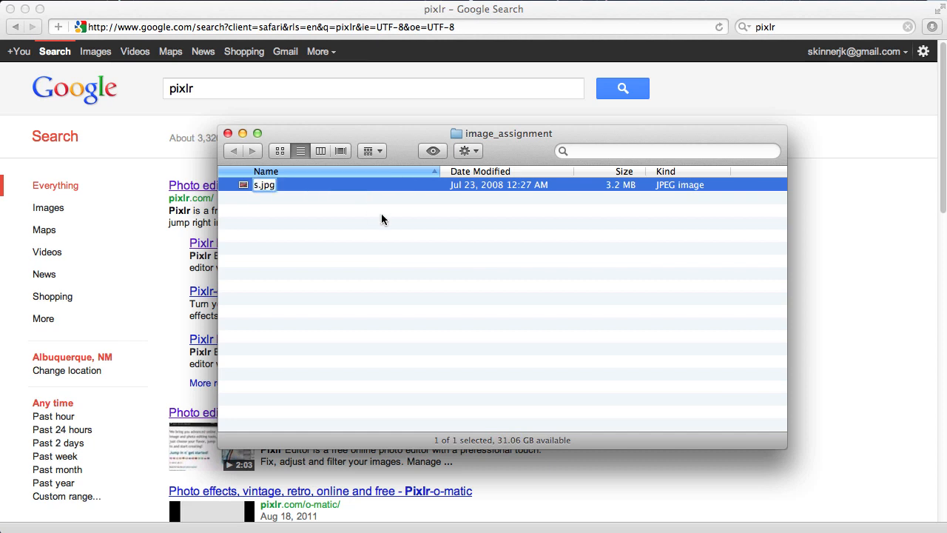
{"action": "type", "text": "nner_"}
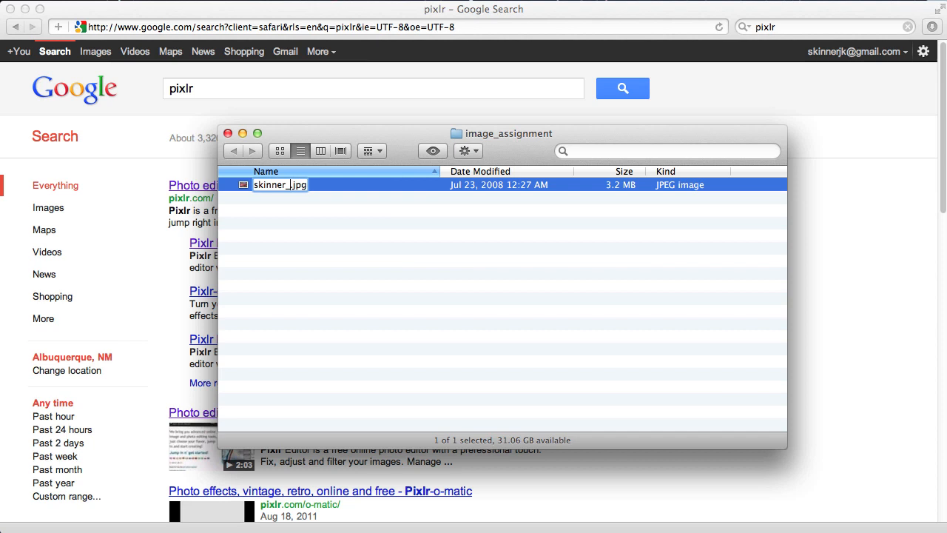
{"action": "type", "text": "522_"}
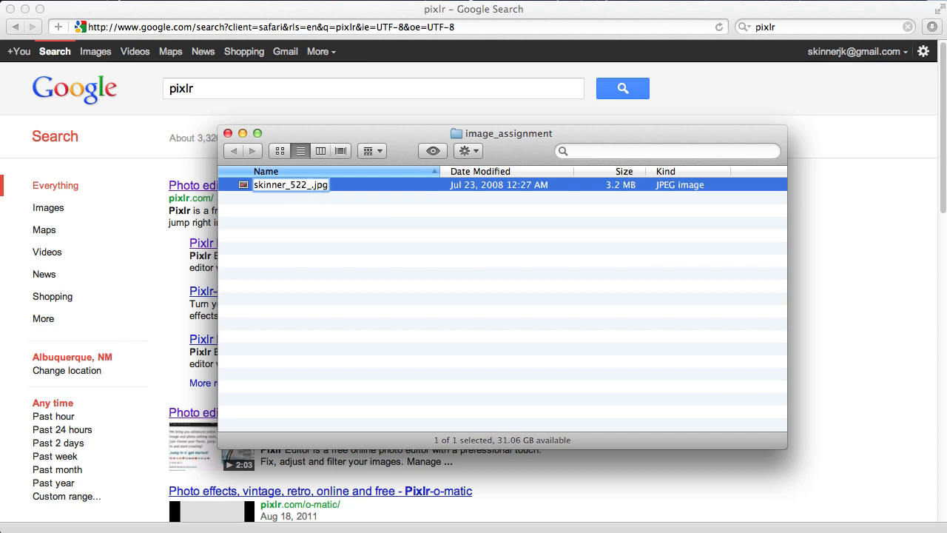
{"action": "type", "text": "original"}
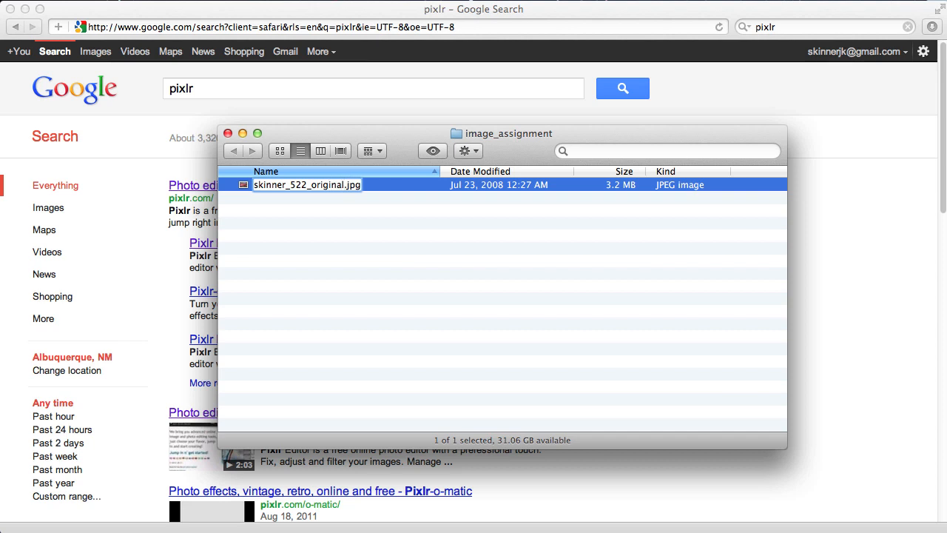
{"action": "left_click", "coordinate": [390, 225]}
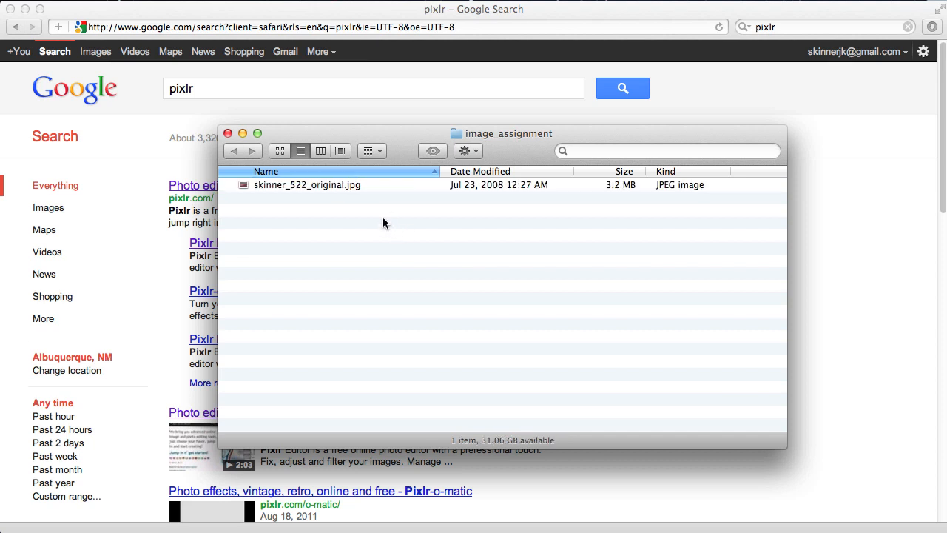
Duplicate the renamed original JPEG within the image_assignment folder
{"action": "left_click", "coordinate": [333, 188]}
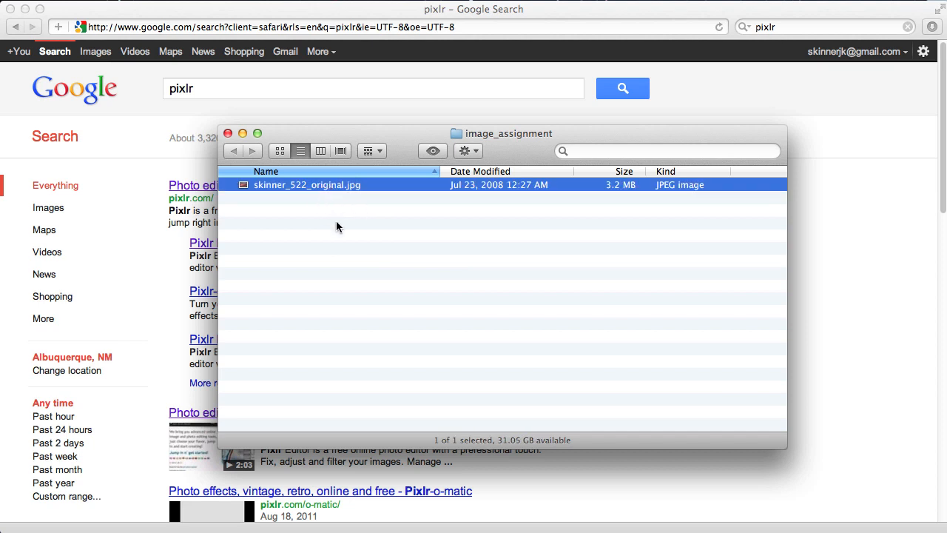
{"action": "key", "text": "super+d"}
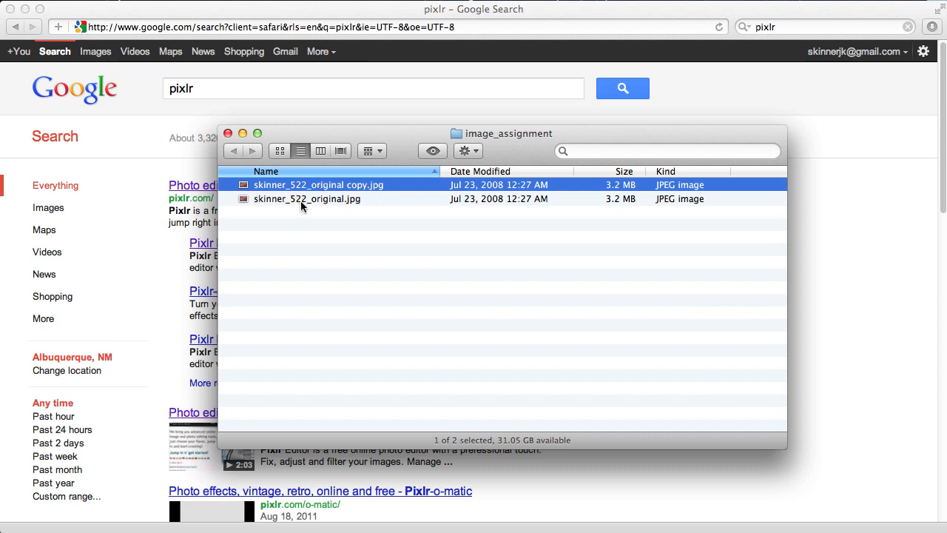
{"action": "left_click", "coordinate": [351, 213]}
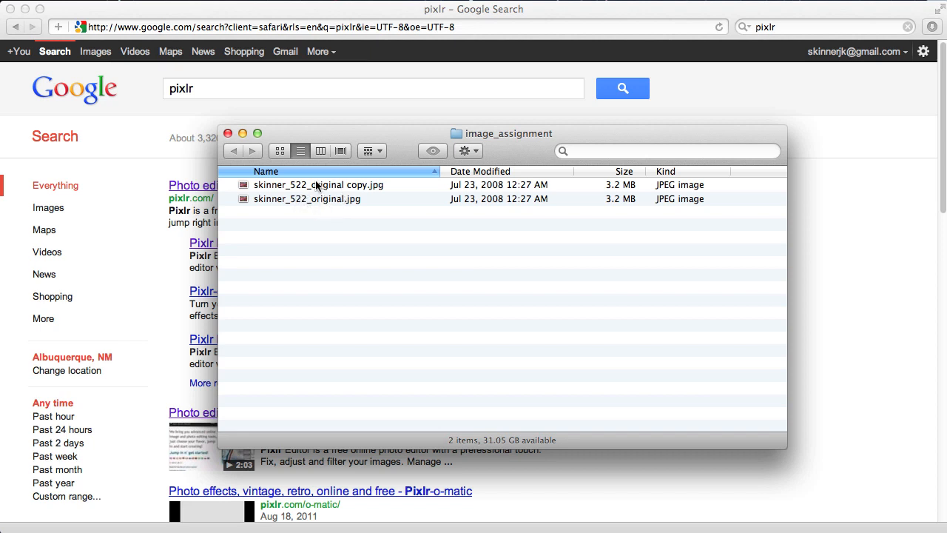
Rename the duplicate image to the owner's surname followed by "_522_copy", keeping the .jpg extension
{"action": "left_click", "coordinate": [346, 185]}
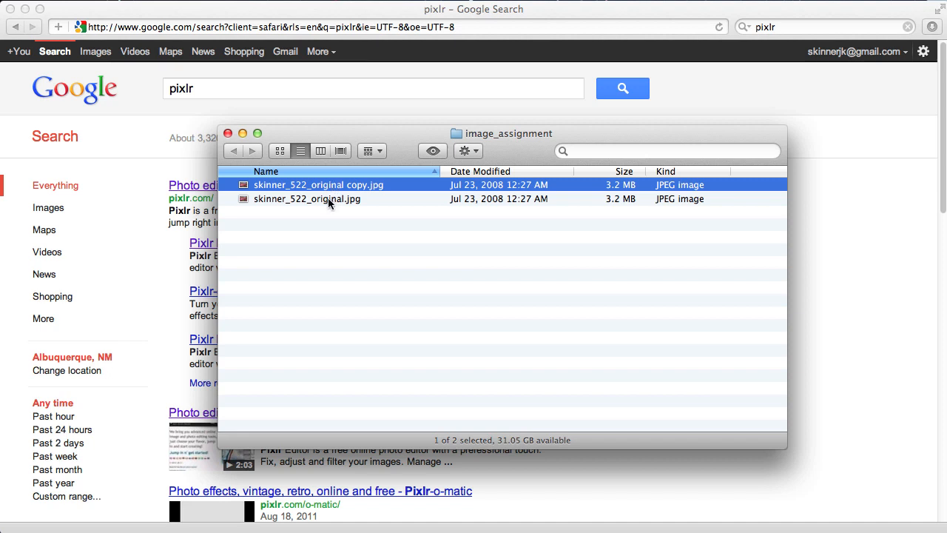
{"action": "left_click", "coordinate": [327, 198]}
{"action": "left_click", "coordinate": [341, 186]}
{"action": "left_click", "coordinate": [340, 183]}
{"action": "left_click", "coordinate": [347, 184]}
{"action": "key", "text": "BackSpace"}
{"action": "key", "text": "BackSpace"}
{"action": "key", "text": "BackSpace"}
{"action": "key", "text": "BackSpace"}
{"action": "key", "text": "BackSpace"}
{"action": "key", "text": "BackSpace"}
{"action": "key", "text": "BackSpace"}
{"action": "key", "text": "BackSpace"}
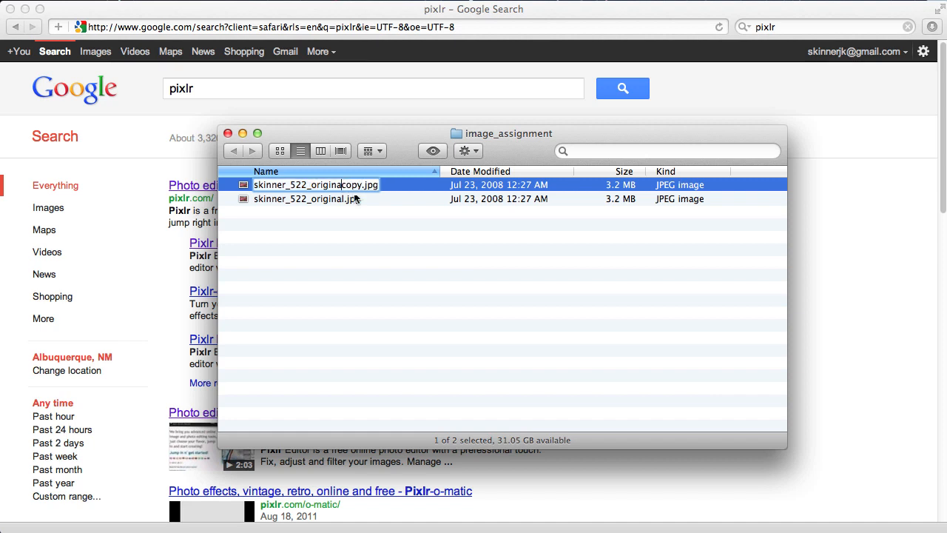
{"action": "key", "text": "BackSpace"}
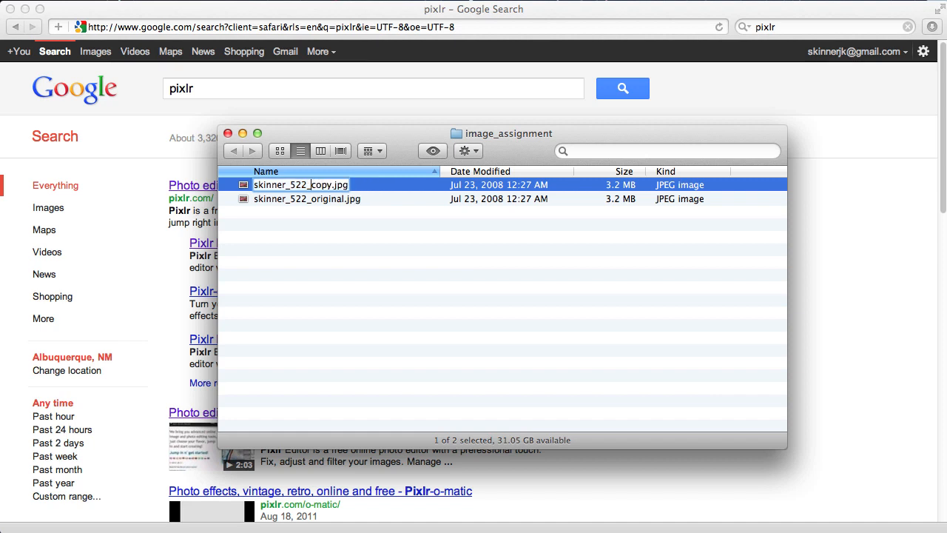
{"action": "left_click", "coordinate": [359, 233]}
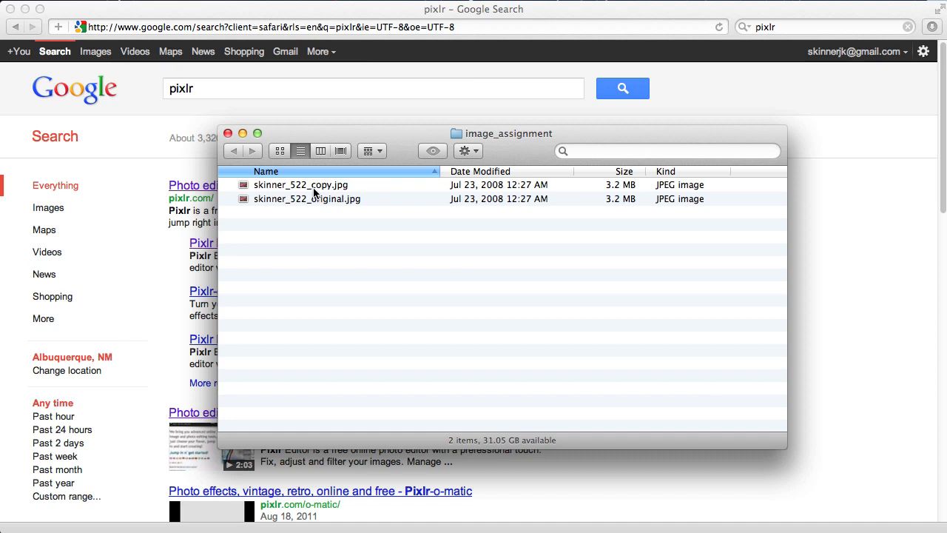
{"action": "left_click", "coordinate": [318, 187]}
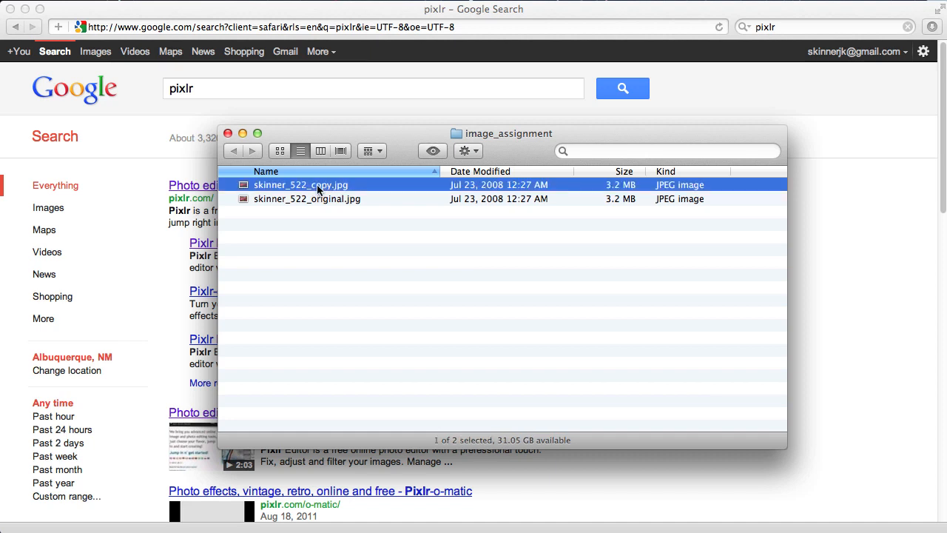
{"action": "left_click", "coordinate": [333, 201]}
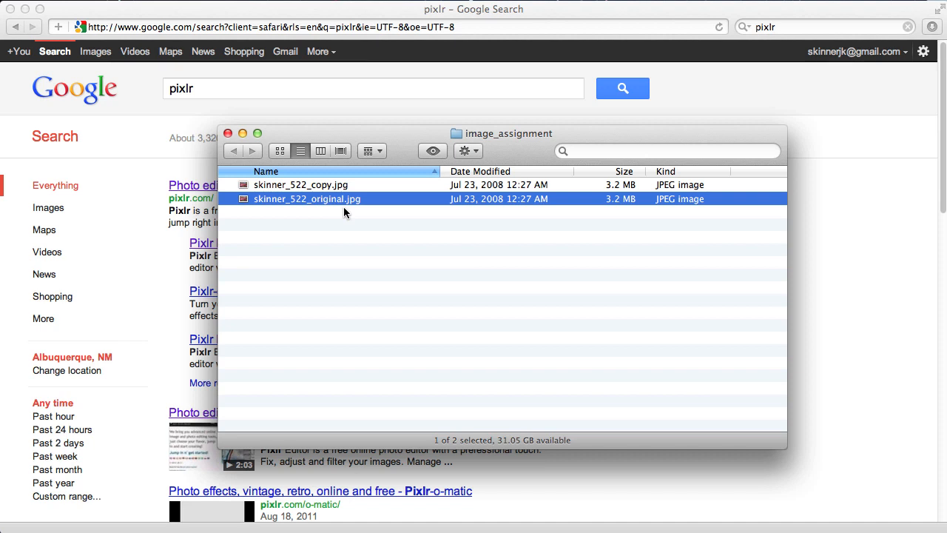
Return to the browser, open the pixlr.com site from the search results and launch Pixlr Editor
{"action": "left_click", "coordinate": [176, 164]}
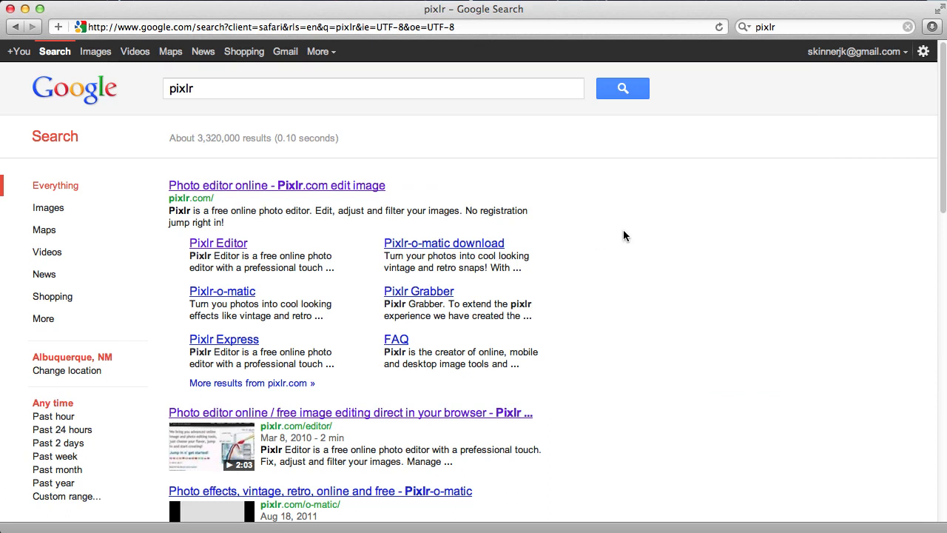
{"action": "left_click", "coordinate": [356, 188]}
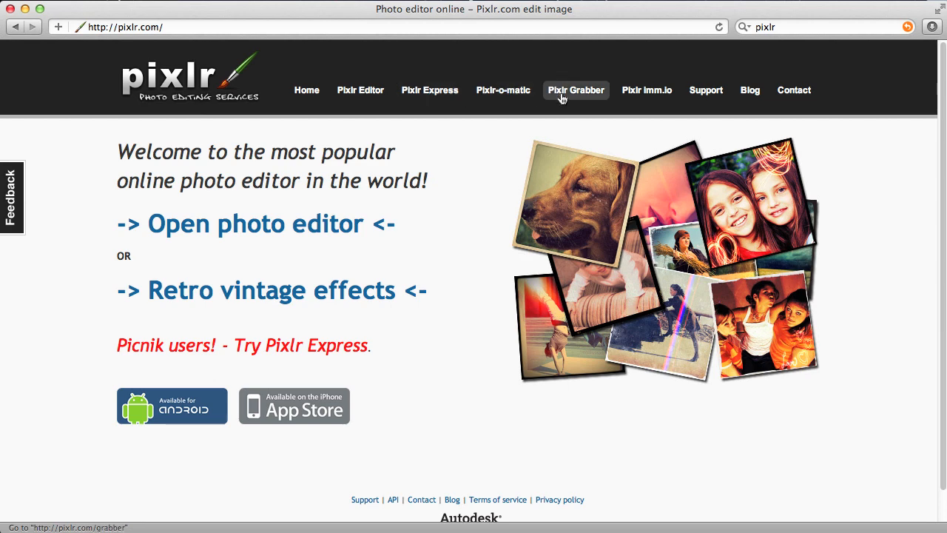
{"action": "scroll", "coordinate": [492, 472], "scroll_direction": "down", "scroll_amount": 1}
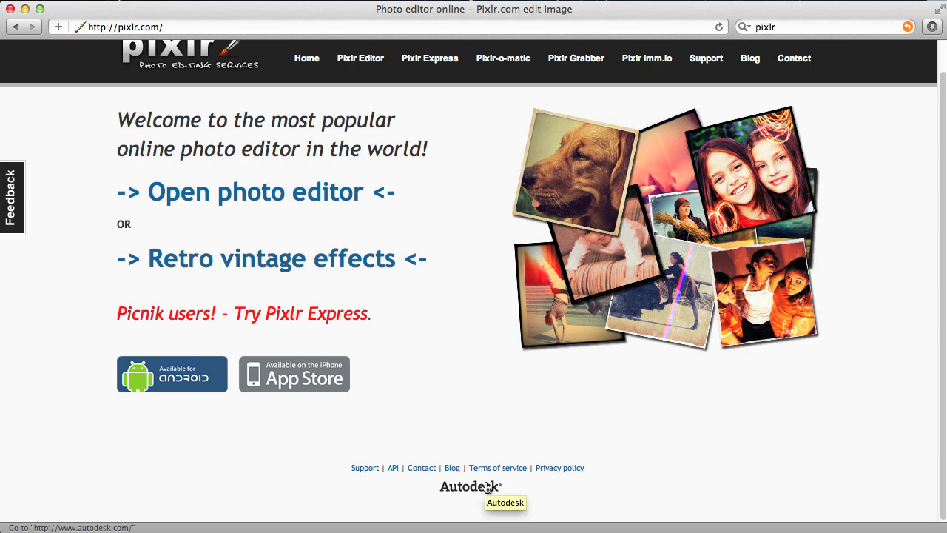
{"action": "scroll", "coordinate": [507, 404], "scroll_direction": "up", "scroll_amount": 1}
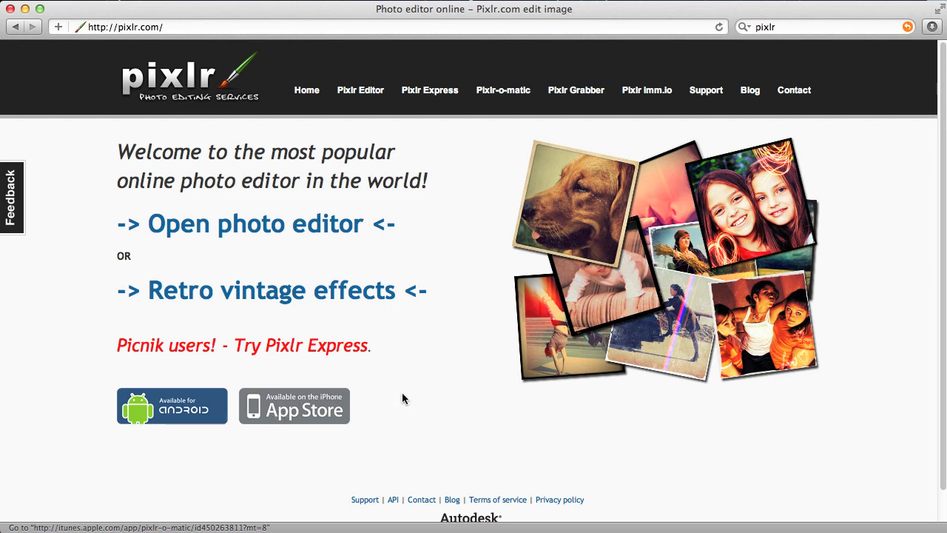
{"action": "left_click", "coordinate": [370, 100]}
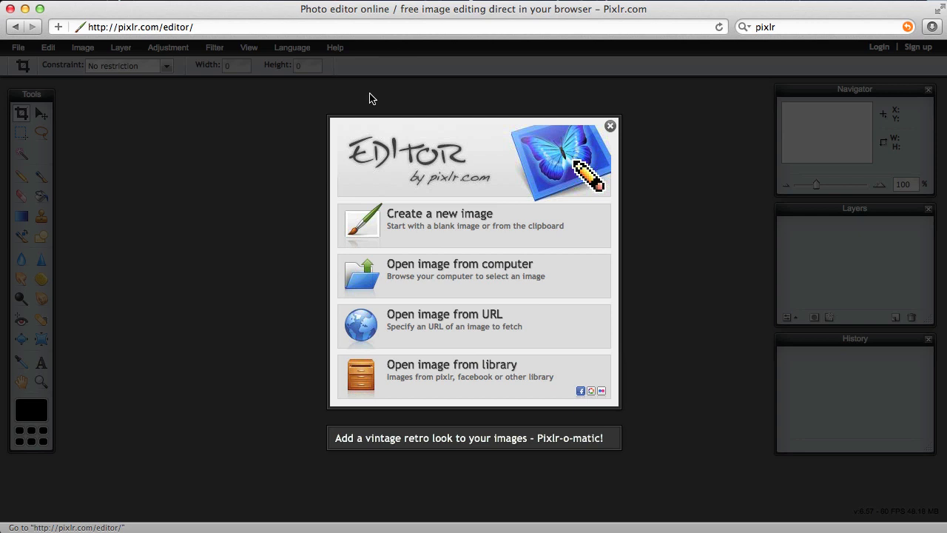
Open the "_522_copy.jpg" image from the image_assignment folder on the computer's Desktop
{"action": "left_click", "coordinate": [495, 275]}
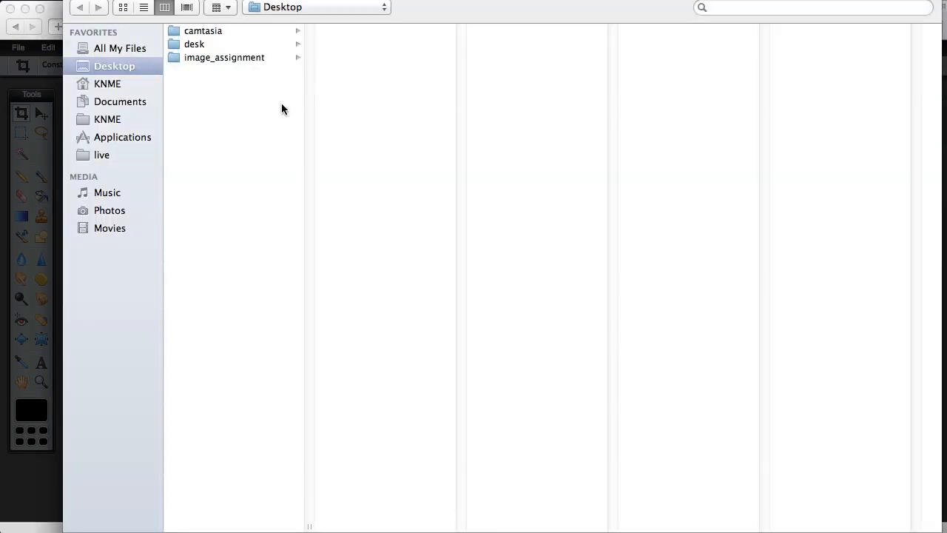
{"action": "left_click", "coordinate": [205, 58]}
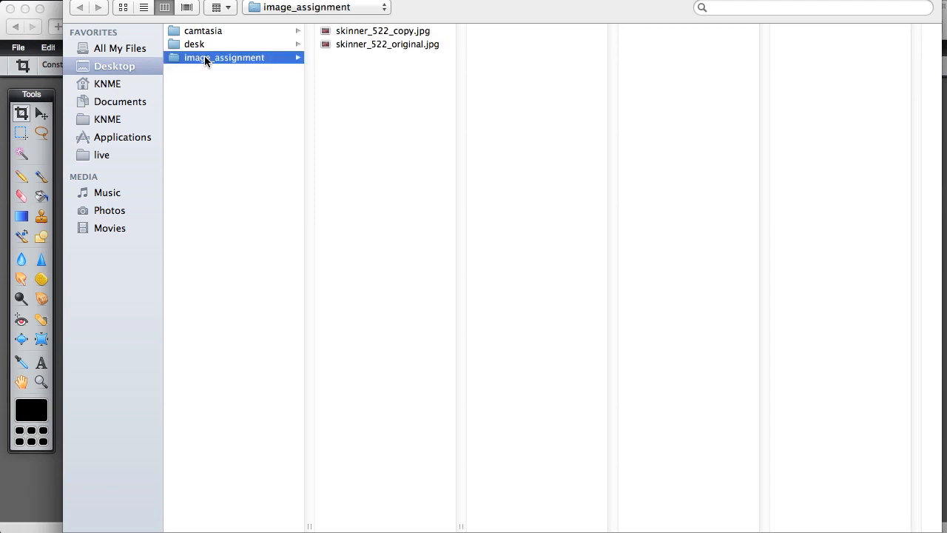
{"action": "left_click", "coordinate": [381, 31]}
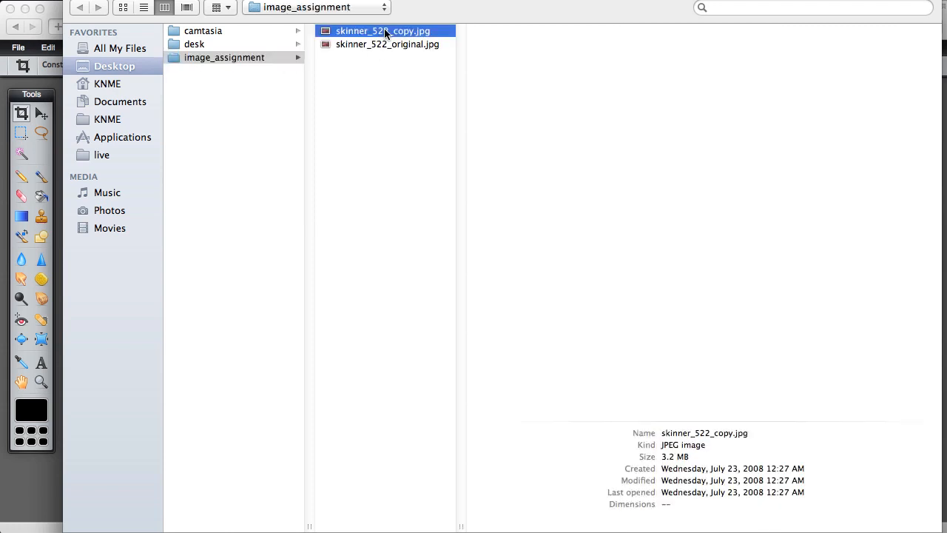
{"action": "key", "text": "Return"}
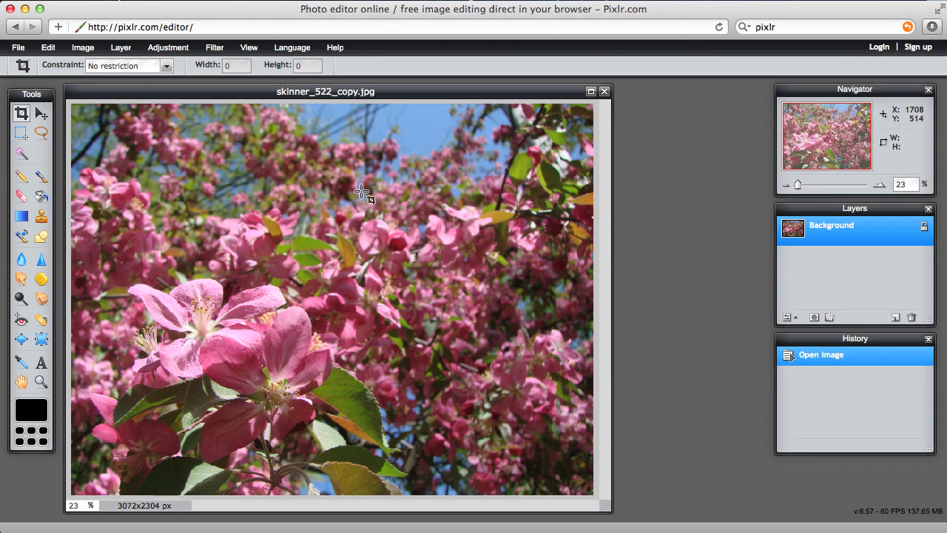
{"action": "left_click", "coordinate": [50, 49]}
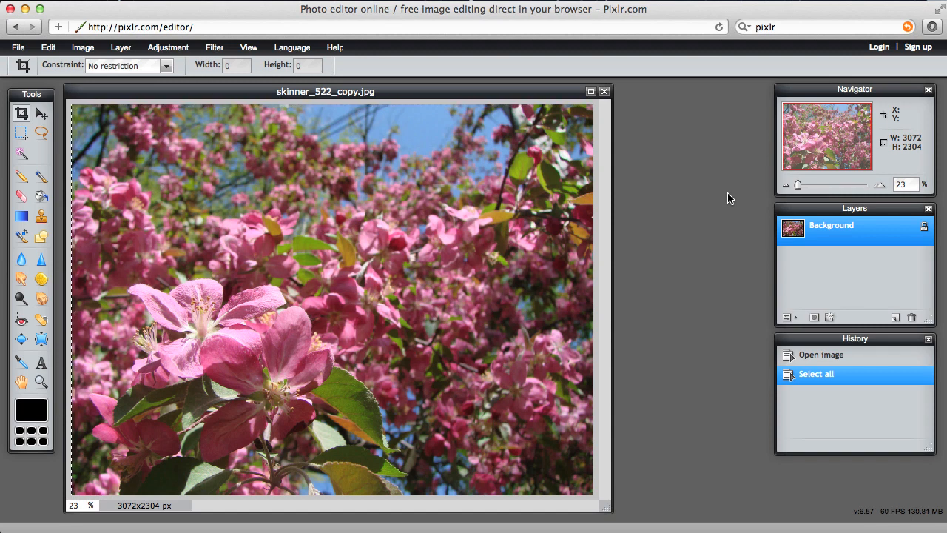
{"action": "key", "text": "v"}
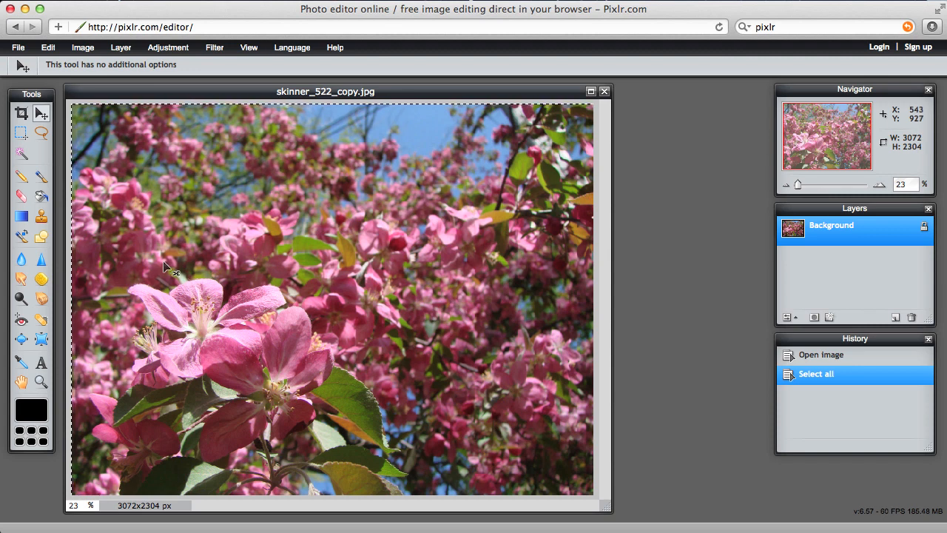
{"action": "left_click", "coordinate": [22, 115]}
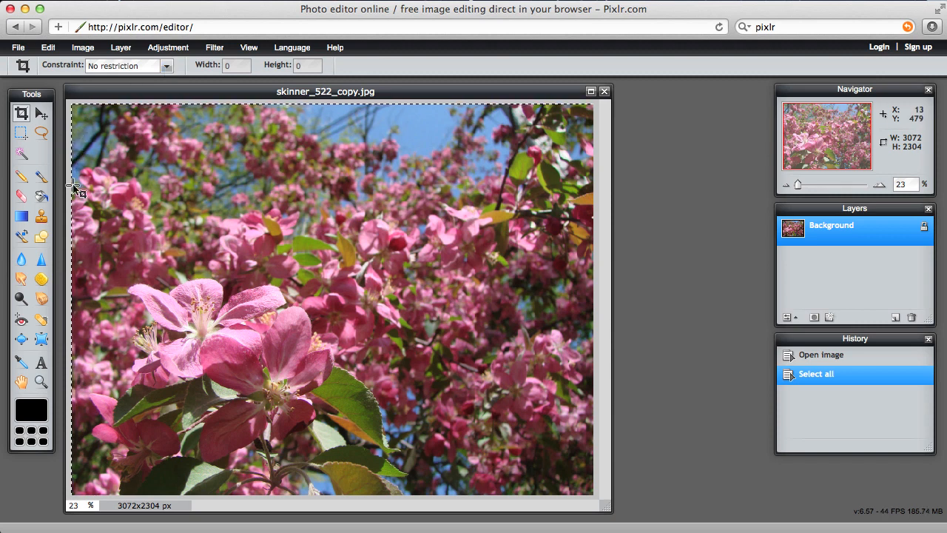
{"action": "left_click", "coordinate": [49, 49]}
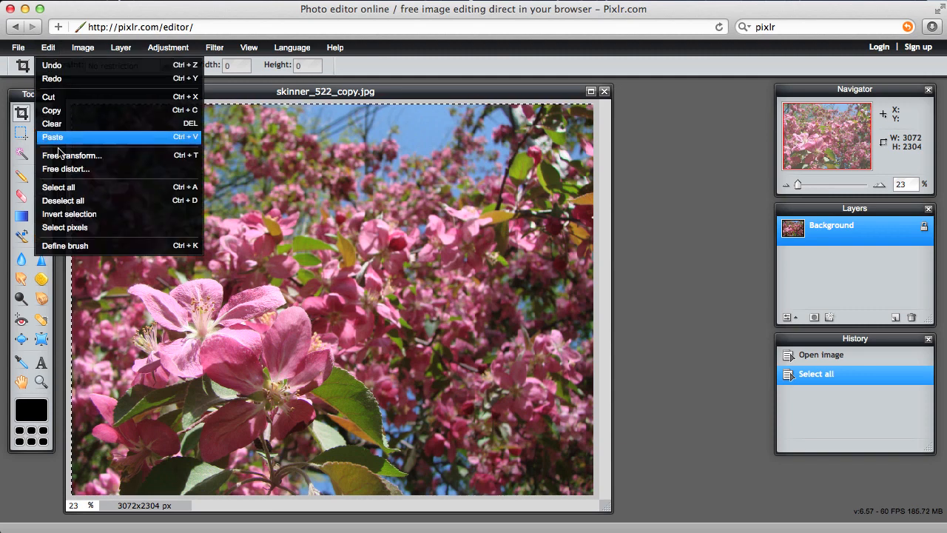
{"action": "left_click", "coordinate": [63, 201]}
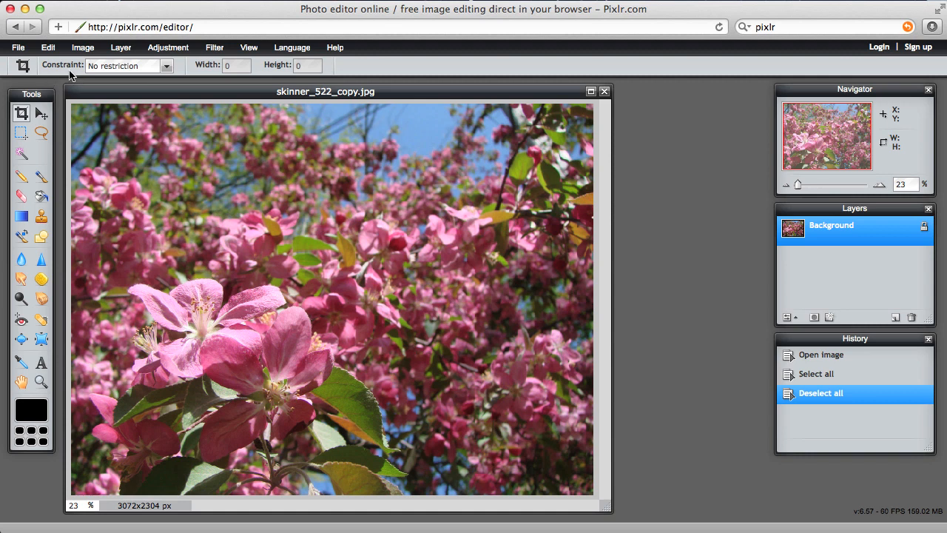
Constrain the Crop tool to an output size of 1280 px wide by 720 px high
{"action": "left_click", "coordinate": [165, 68]}
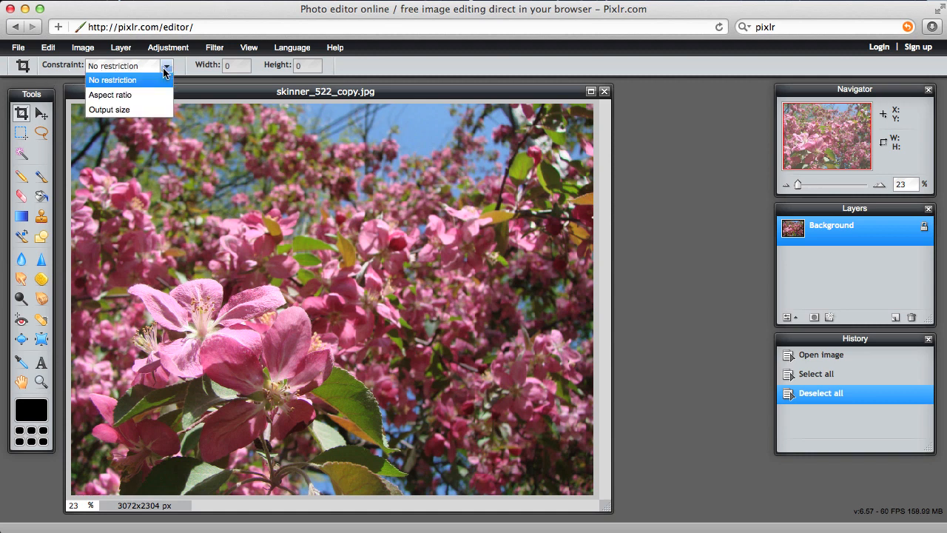
{"action": "left_click", "coordinate": [121, 115]}
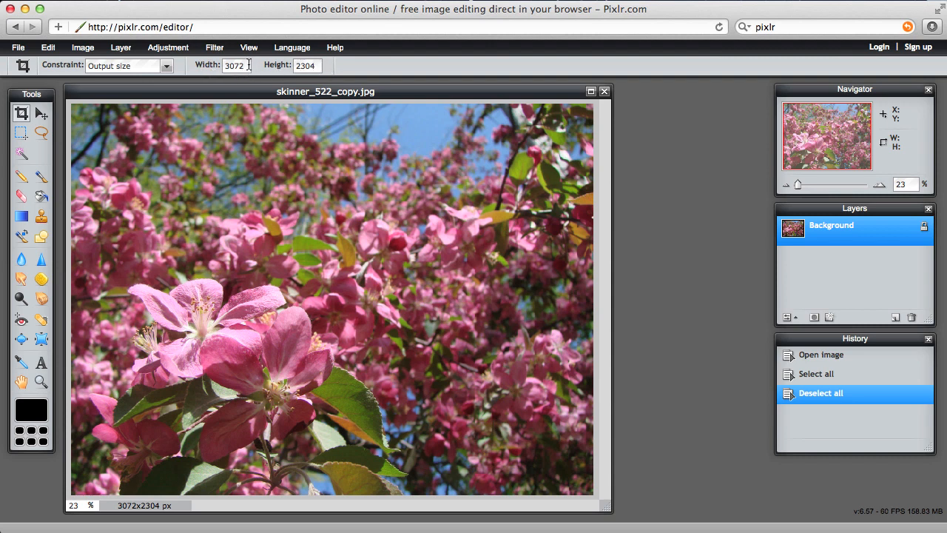
{"action": "left_click_drag", "start_coordinate": [250, 65], "coordinate": [222, 65]}
{"action": "type", "text": "1280"}
{"action": "left_click_drag", "start_coordinate": [318, 65], "coordinate": [295, 68]}
{"action": "type", "text": "720"}
Draw a crop frame about 2269 by 1278 px and reposition it lower over the large foreground blossoms
{"action": "left_click_drag", "start_coordinate": [97, 156], "coordinate": [481, 386]}
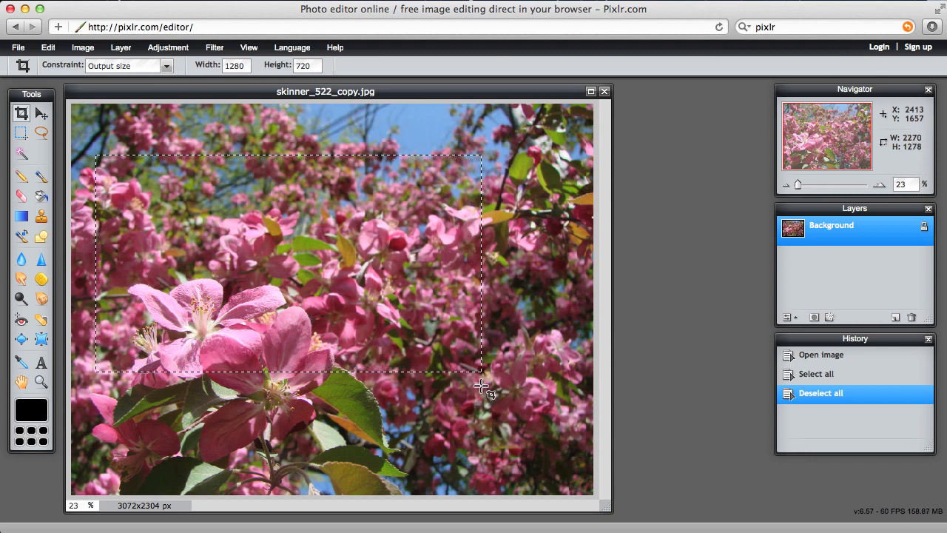
{"action": "left_click_drag", "start_coordinate": [481, 386], "coordinate": [481, 387]}
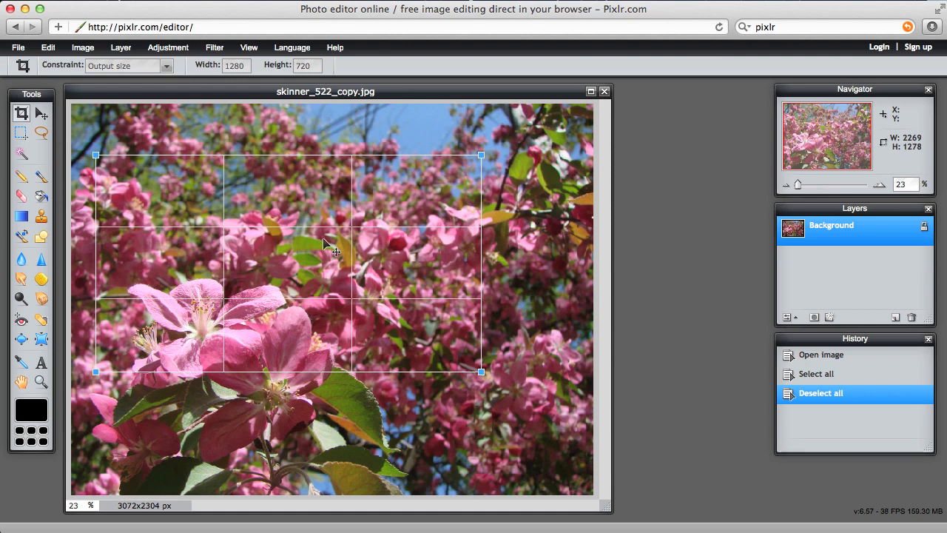
{"action": "left_click_drag", "start_coordinate": [313, 183], "coordinate": [323, 265]}
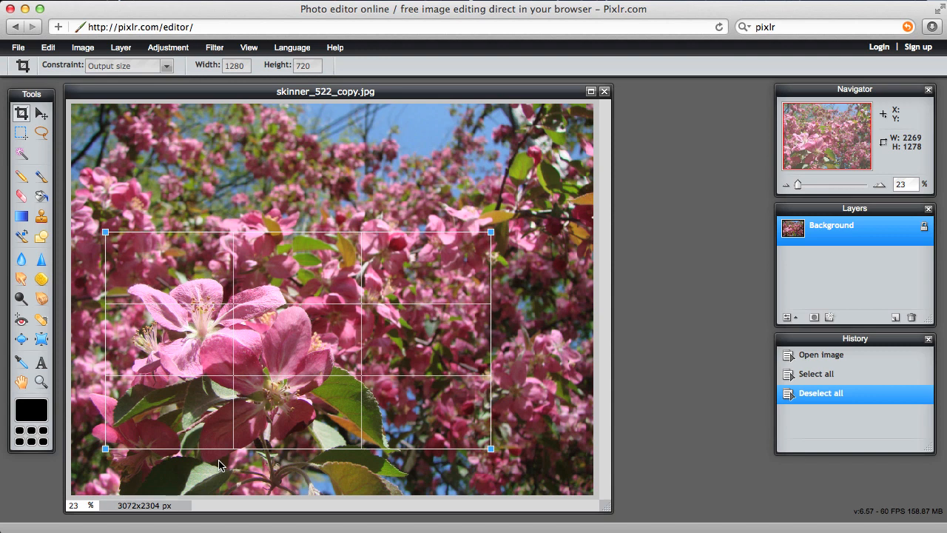
Apply the 1280 by 720 px crop and select the entire image to check its dimensions
{"action": "double_click", "coordinate": [192, 267]}
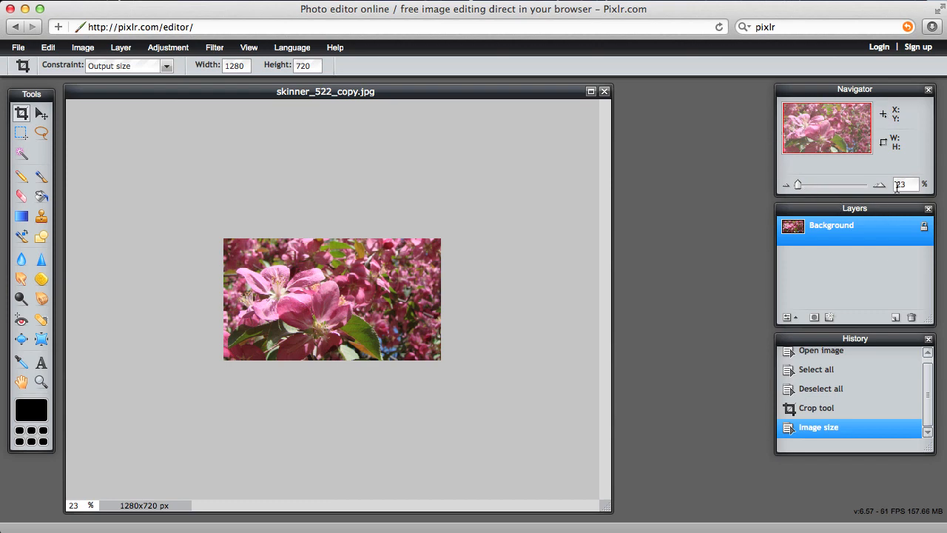
{"action": "left_click_drag", "start_coordinate": [896, 187], "coordinate": [922, 184]}
{"action": "left_click_drag", "start_coordinate": [798, 186], "coordinate": [805, 189]}
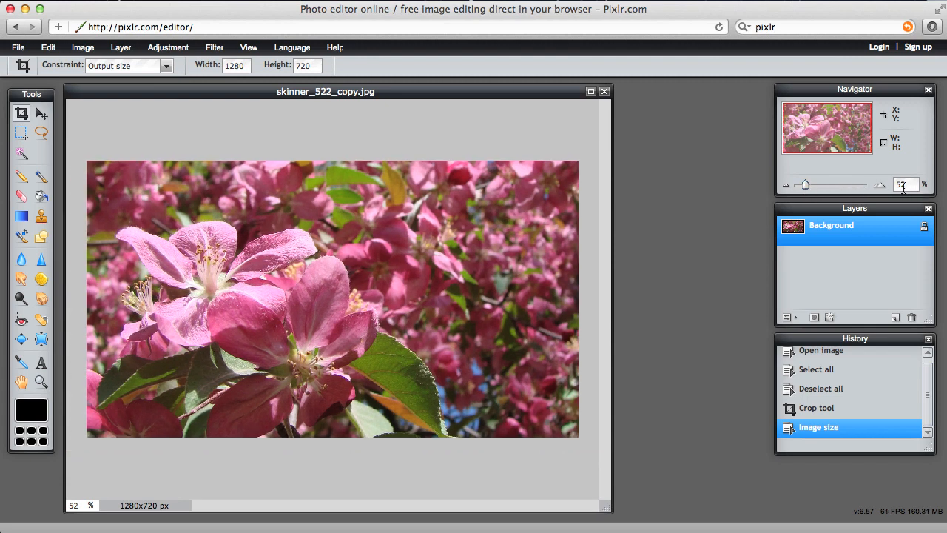
{"action": "left_click_drag", "start_coordinate": [806, 186], "coordinate": [805, 189]}
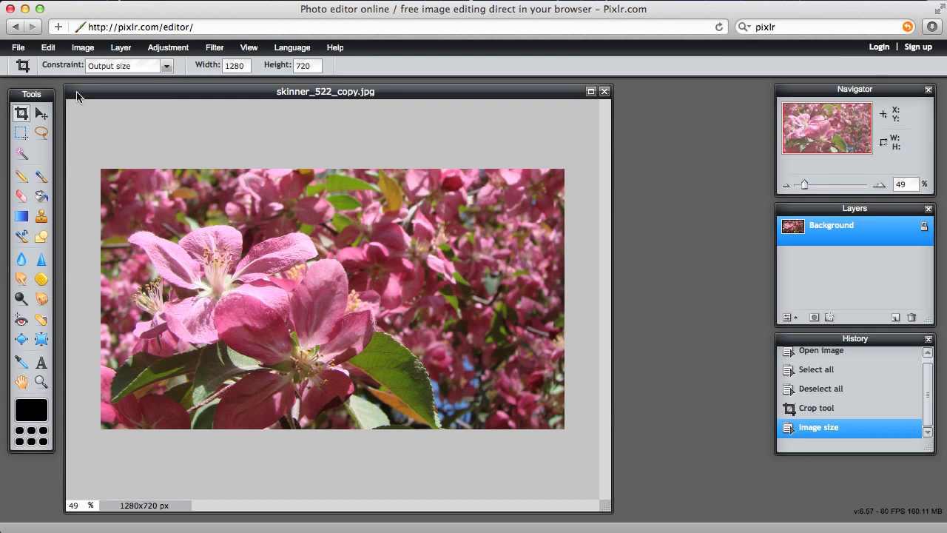
{"action": "left_click", "coordinate": [48, 47]}
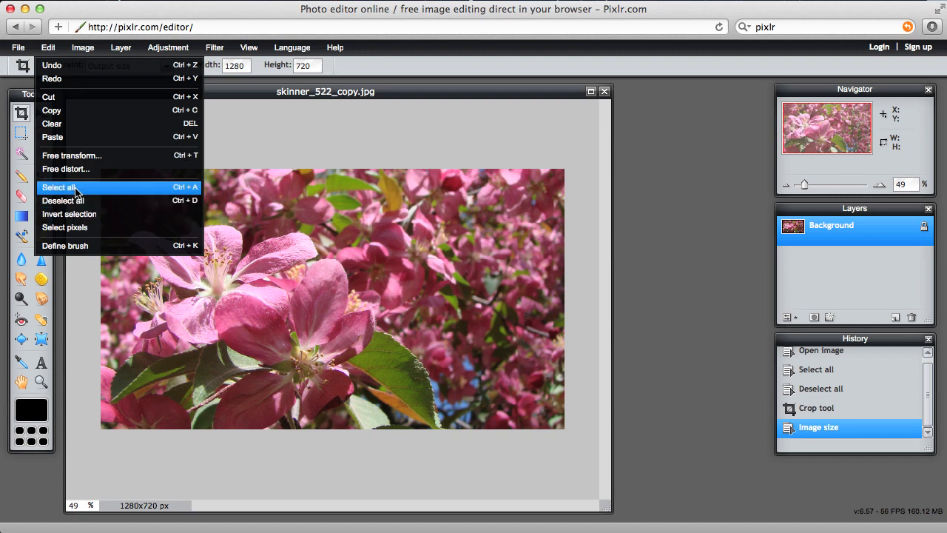
{"action": "left_click", "coordinate": [75, 191]}
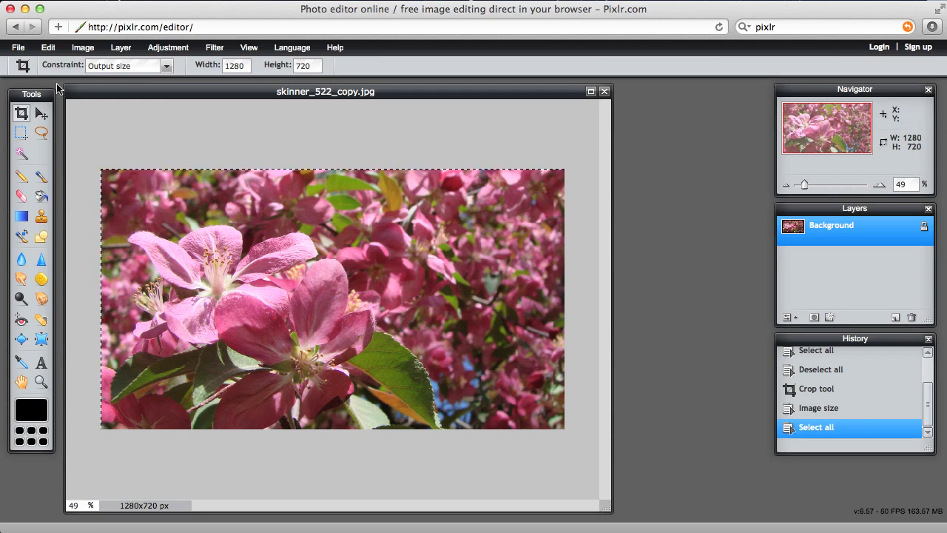
Start saving the cropped image to the computer, replacing "copy" in its file name with "1280x720"
{"action": "left_click", "coordinate": [26, 52]}
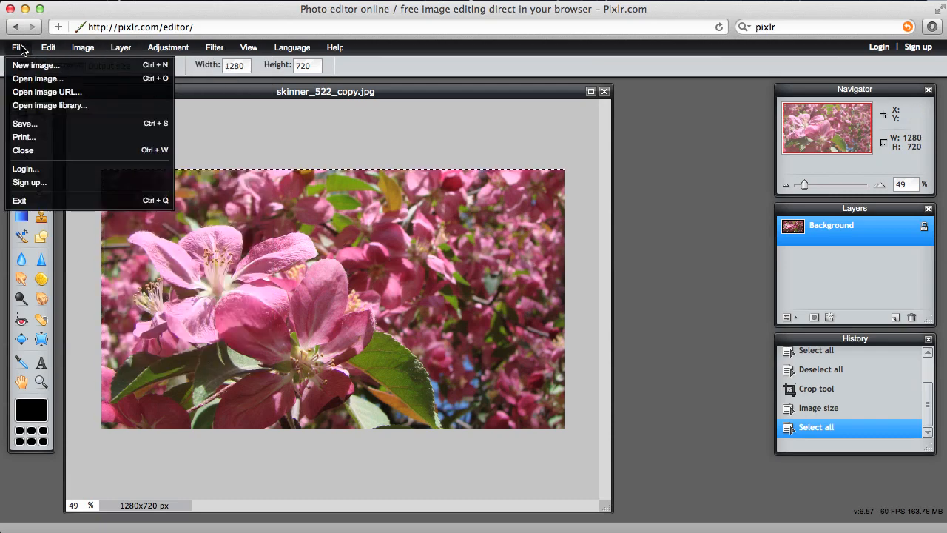
{"action": "left_click", "coordinate": [21, 123]}
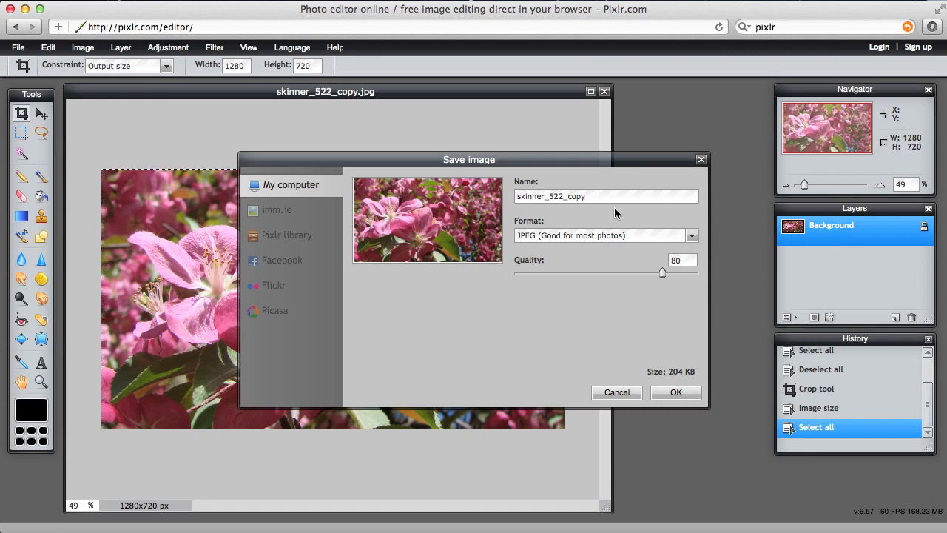
{"action": "key", "text": "BackSpace"}
{"action": "key", "text": "BackSpace"}
{"action": "key", "text": "BackSpace"}
{"action": "key", "text": "BackSpace"}
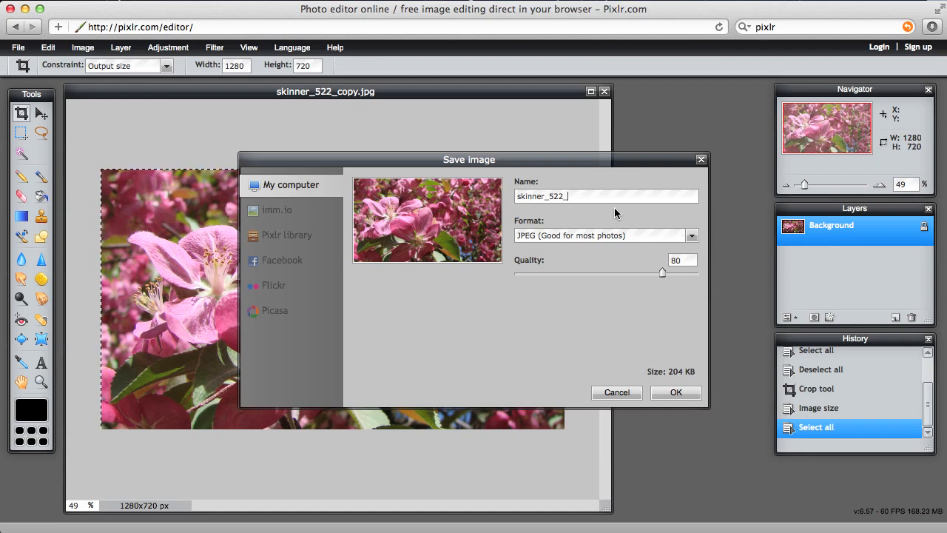
{"action": "type", "text": "1"}
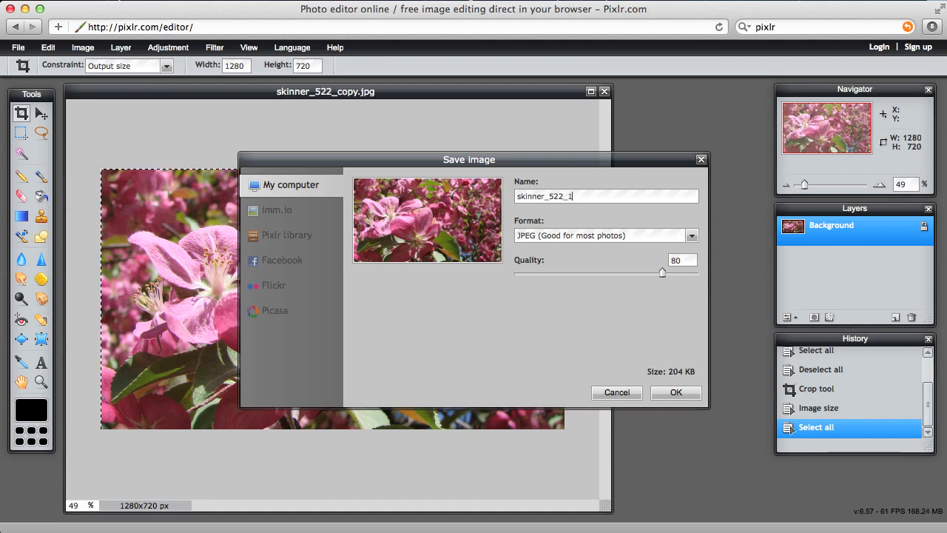
{"action": "type", "text": "280"}
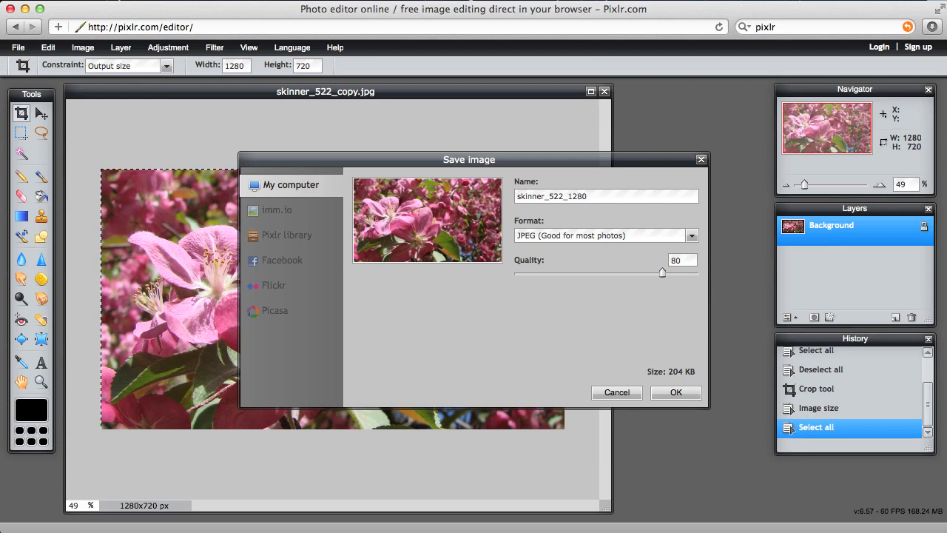
{"action": "type", "text": "x720"}
Keep the JPEG format, set the quality to 100 and save the file in the image_assignment folder
{"action": "left_click", "coordinate": [693, 238]}
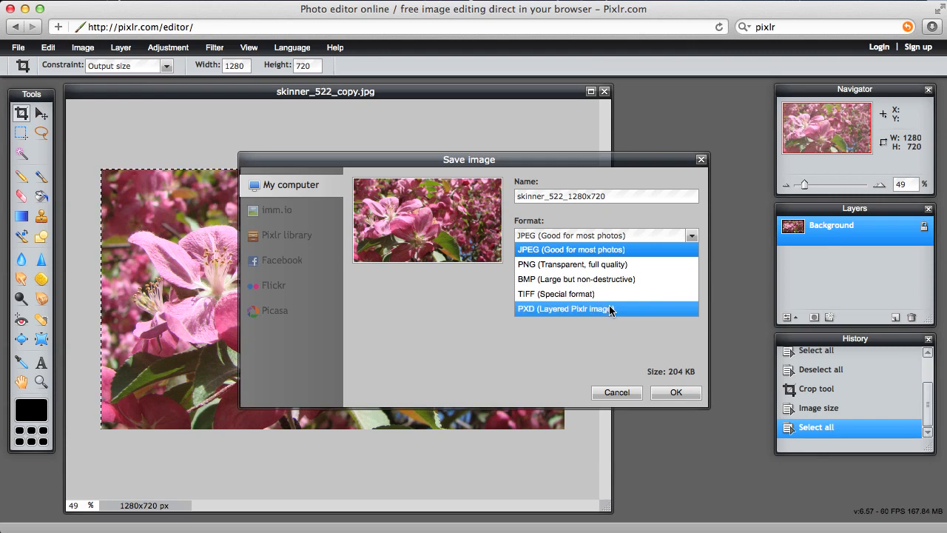
{"action": "left_click", "coordinate": [611, 250]}
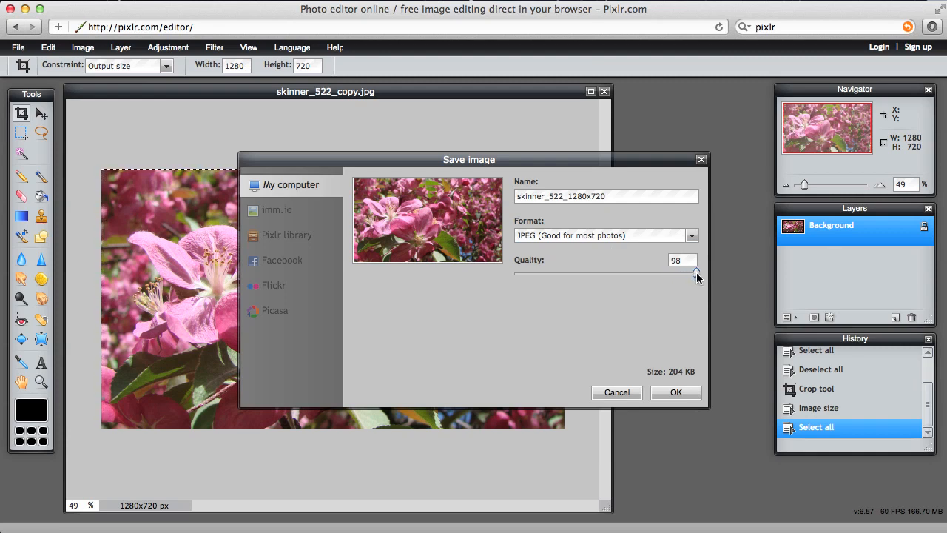
{"action": "left_click_drag", "start_coordinate": [696, 272], "coordinate": [702, 273]}
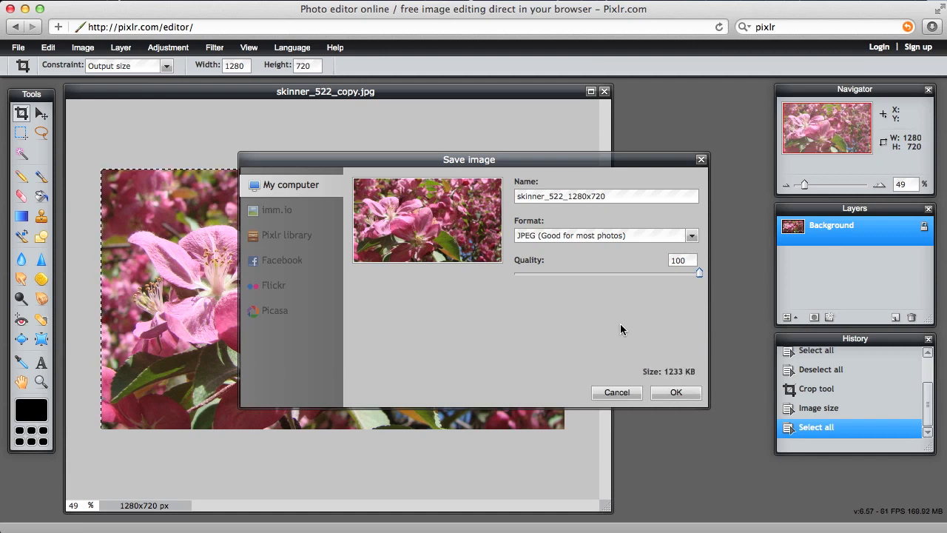
{"action": "left_click", "coordinate": [676, 392]}
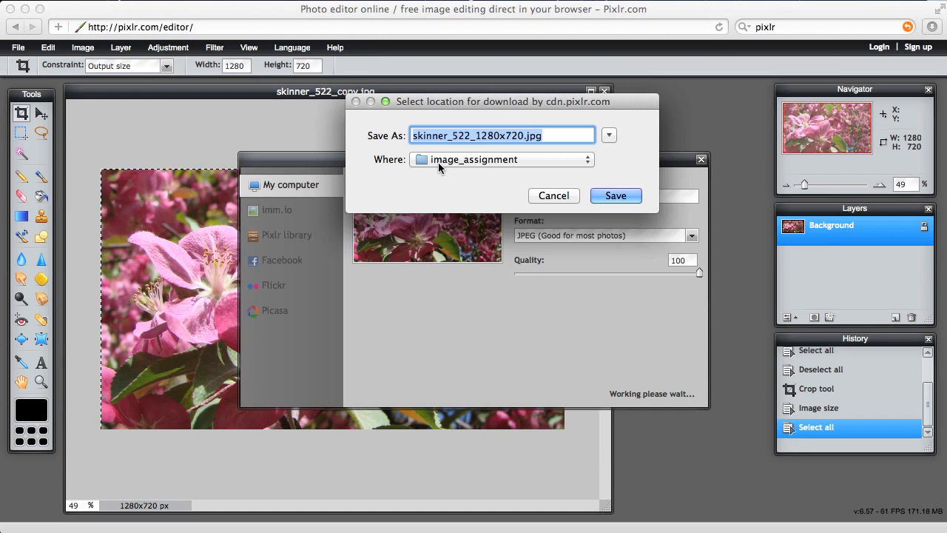
{"action": "left_click", "coordinate": [609, 201]}
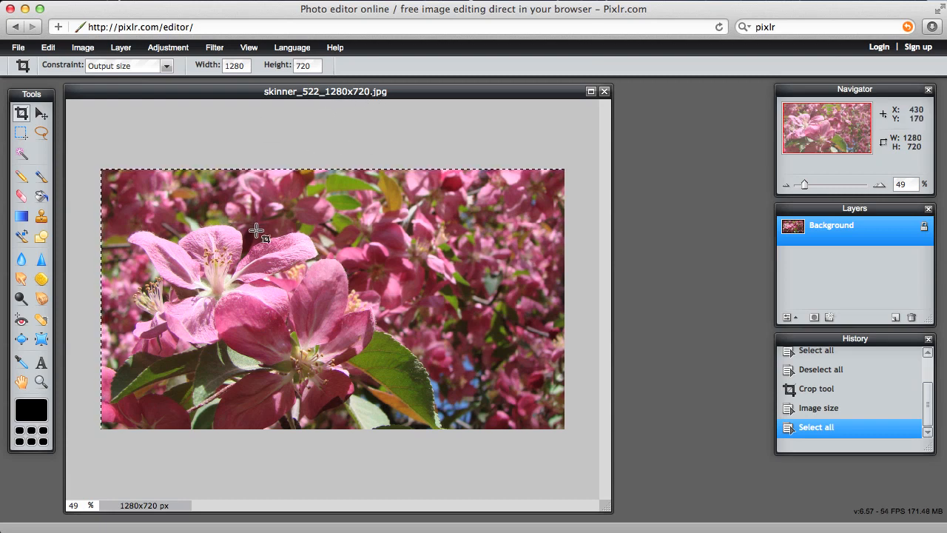
Switch to the image_assignment folder in Finder, compare the original, copy and 1280x720 files, and return to Pixlr Editor
{"action": "key", "text": "ctrl+Up"}
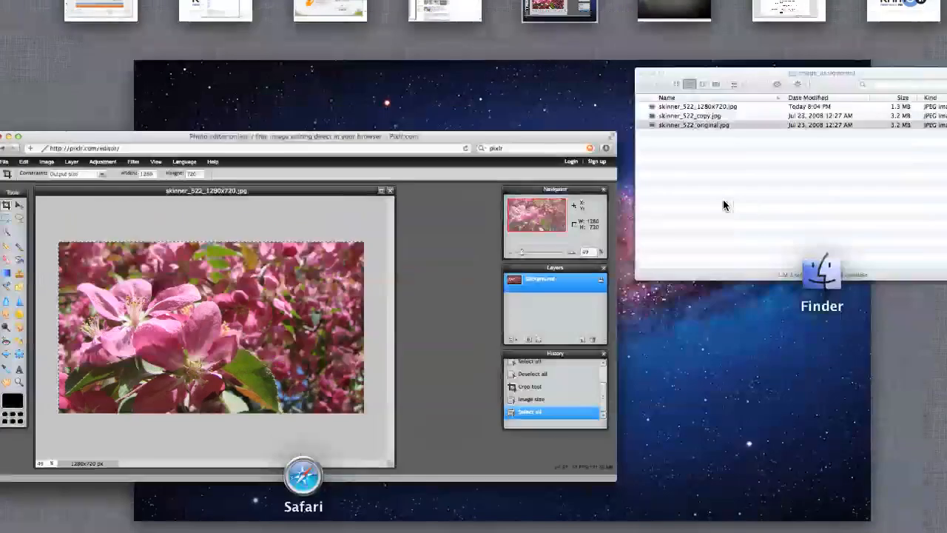
{"action": "left_click", "coordinate": [719, 191]}
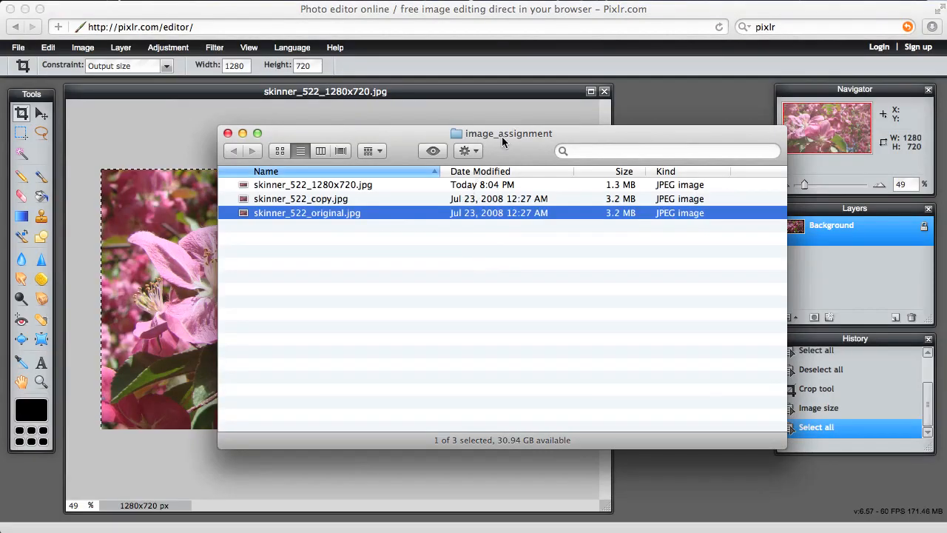
{"action": "left_click", "coordinate": [384, 270]}
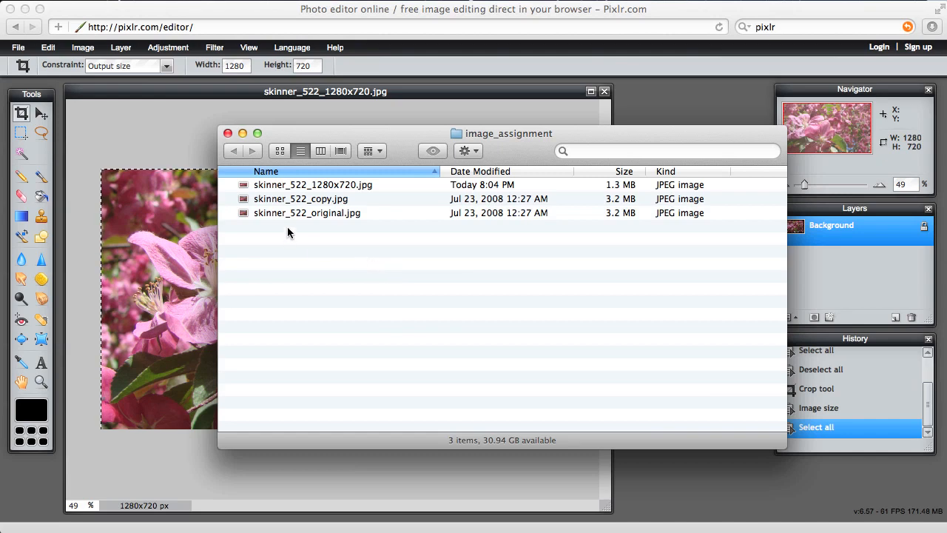
{"action": "left_click", "coordinate": [342, 213]}
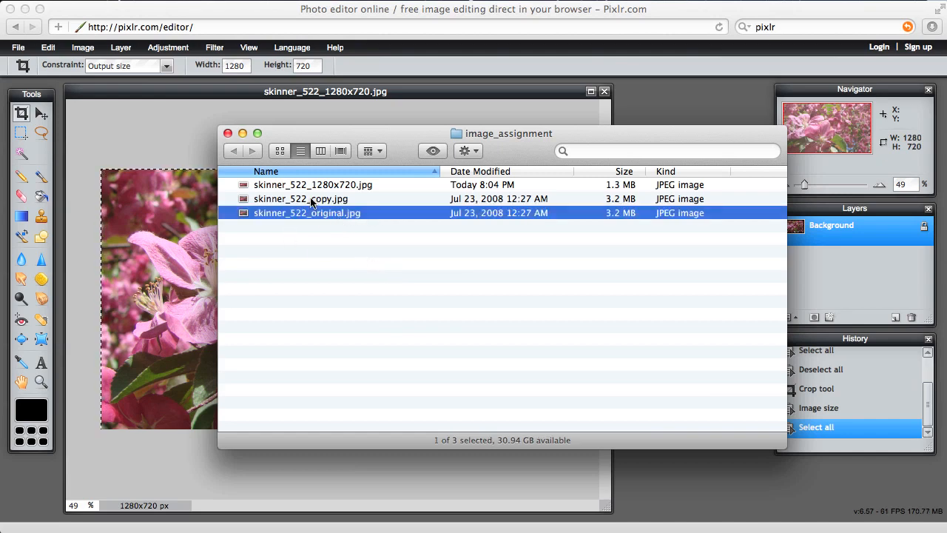
{"action": "left_click", "coordinate": [317, 201]}
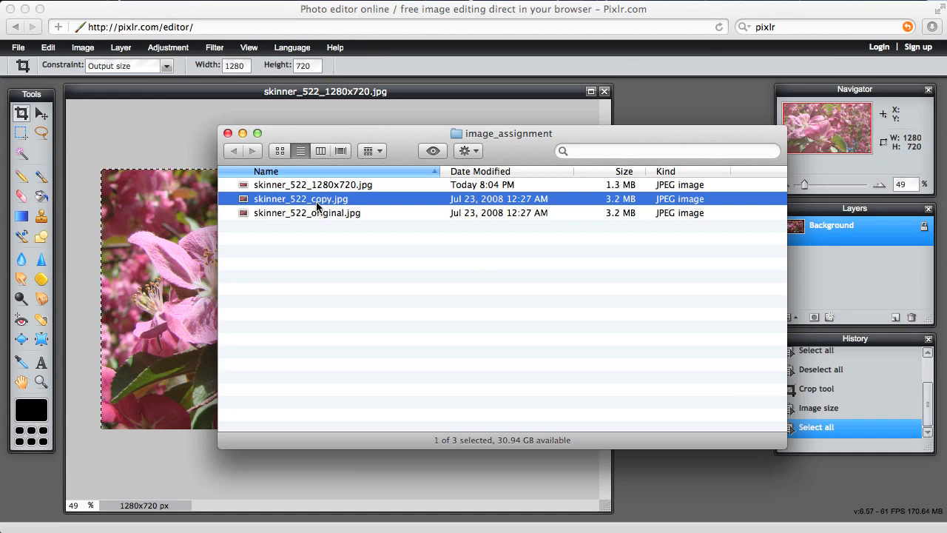
{"action": "left_click", "coordinate": [327, 188]}
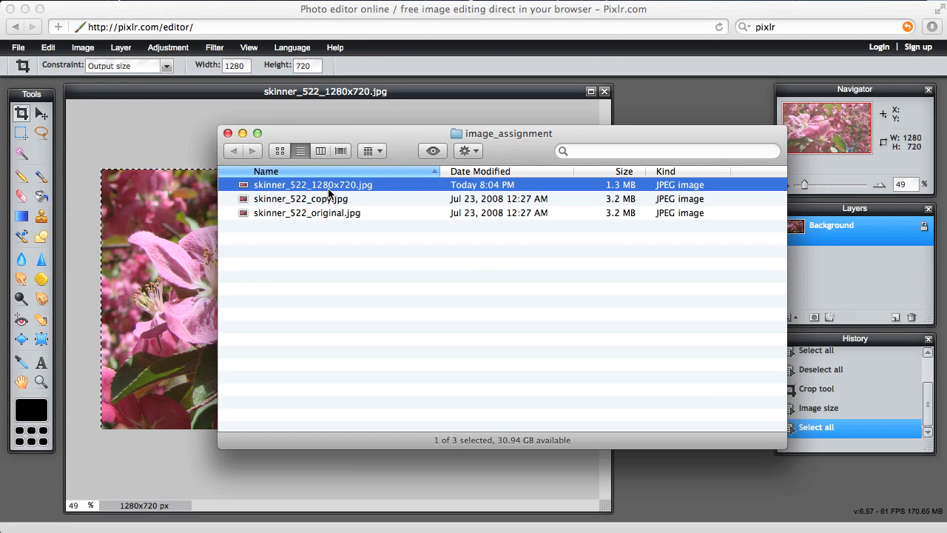
{"action": "left_click_drag", "start_coordinate": [407, 134], "coordinate": [446, 126]}
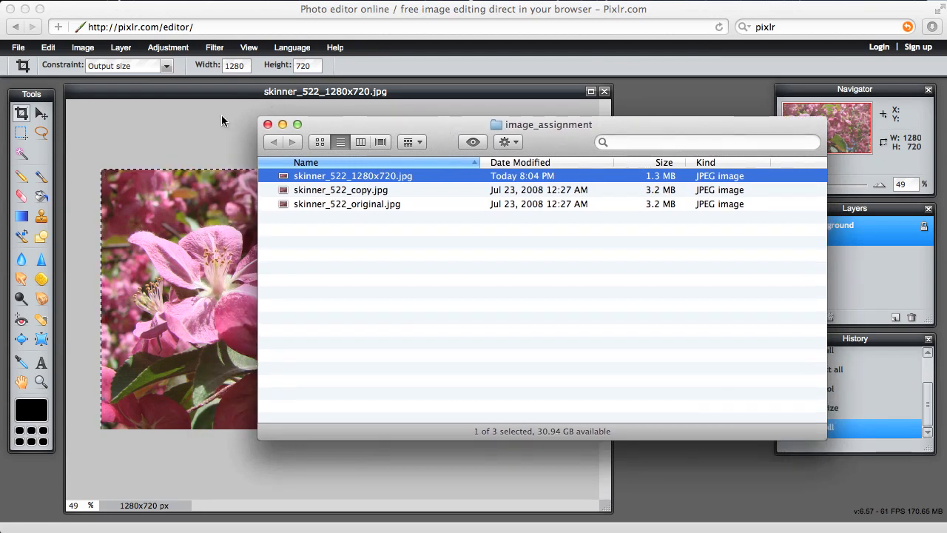
{"action": "left_click", "coordinate": [250, 108]}
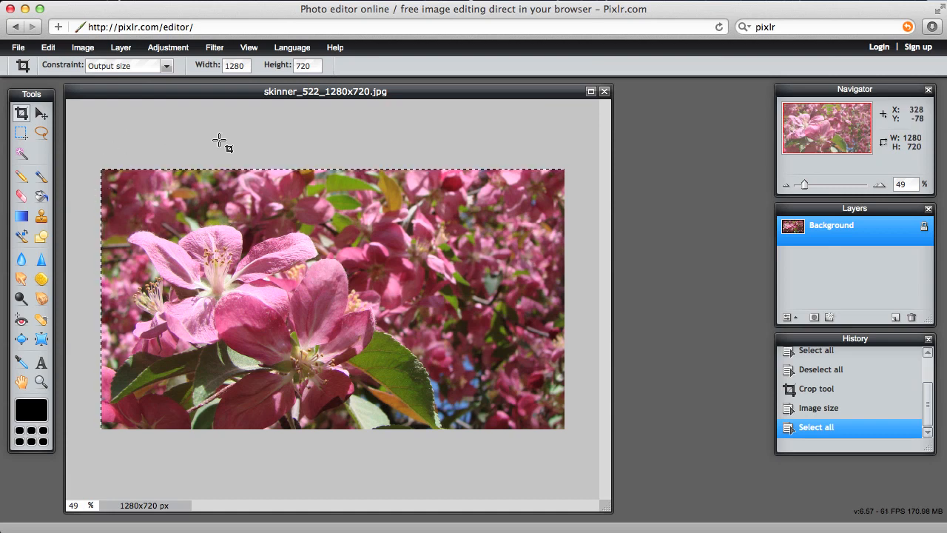
Switch to the Move tool and clear the selection around the image
{"action": "left_click", "coordinate": [46, 117]}
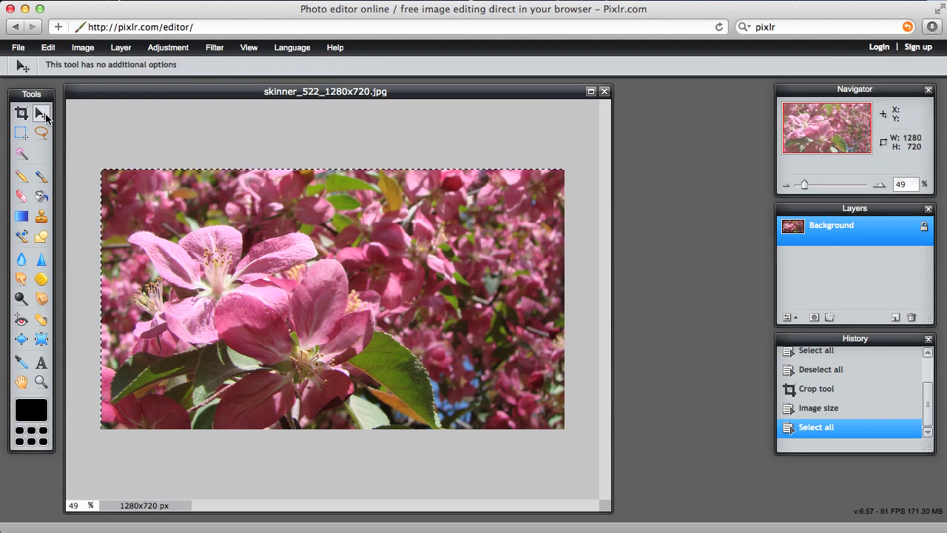
{"action": "left_click", "coordinate": [47, 48]}
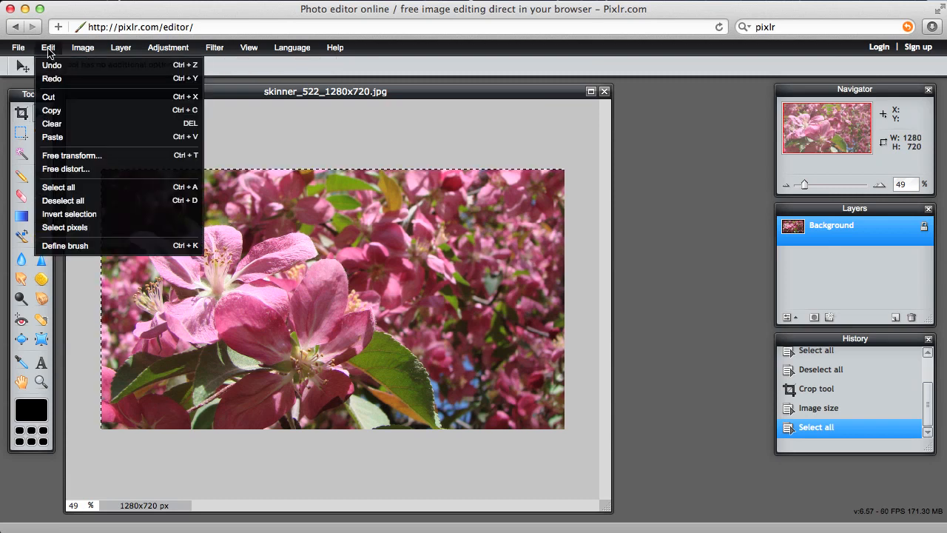
{"action": "left_click", "coordinate": [74, 200]}
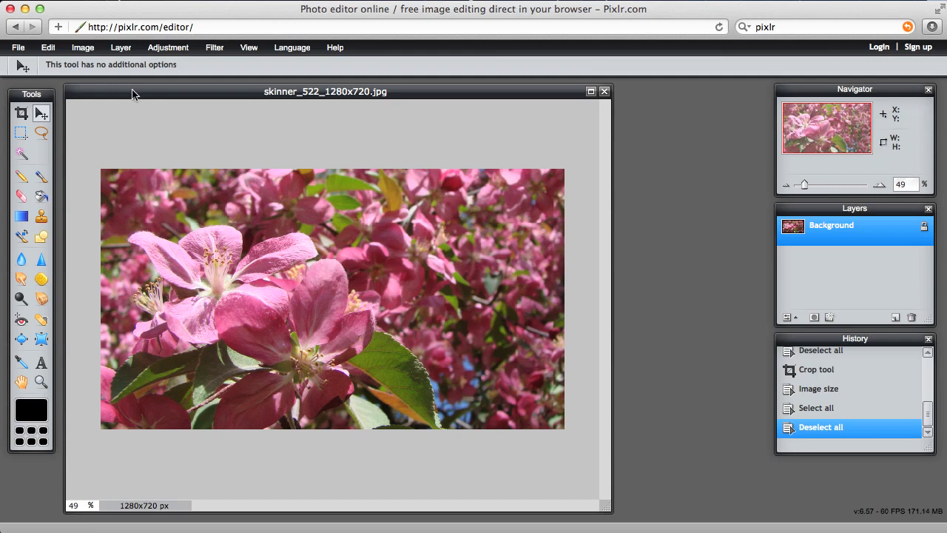
Resize the image to a width of 640 pixels with its proportions constrained
{"action": "left_click", "coordinate": [83, 48]}
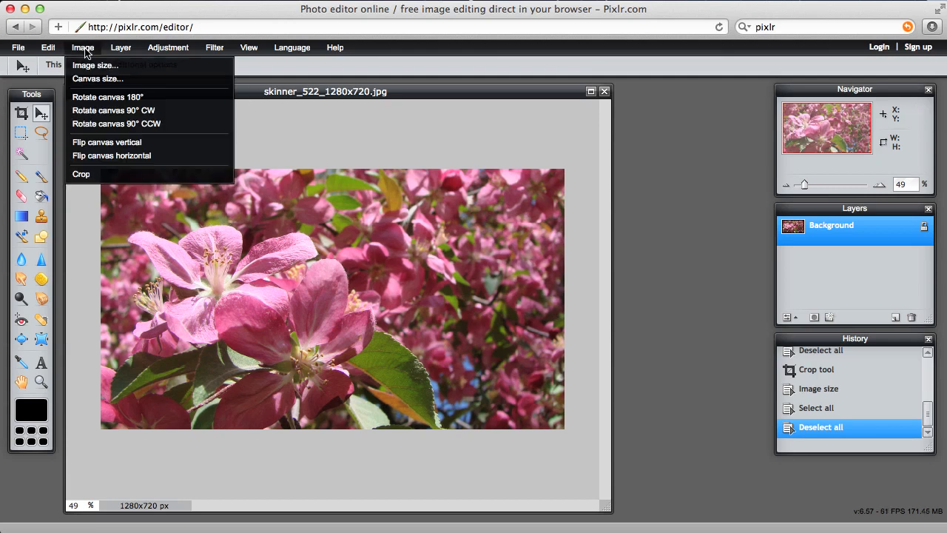
{"action": "left_click", "coordinate": [127, 71]}
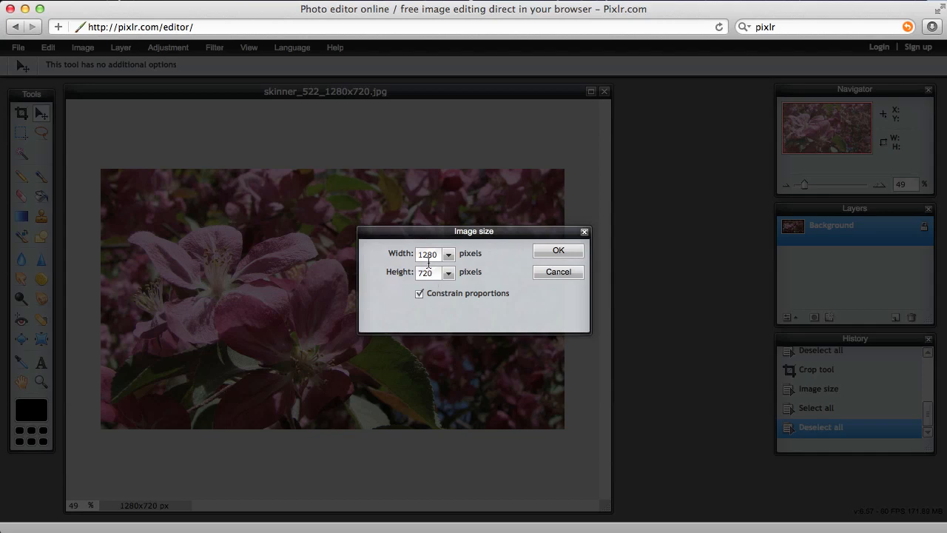
{"action": "left_click_drag", "start_coordinate": [439, 253], "coordinate": [418, 254]}
{"action": "type", "text": "640"}
{"action": "left_click", "coordinate": [556, 252]}
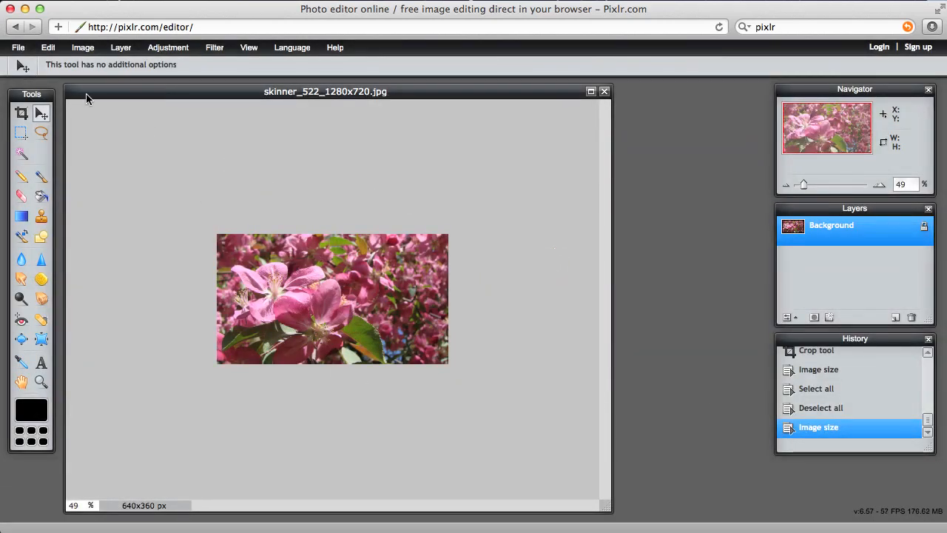
Select the whole resized image to check its pixel dimensions, and clear the selection
{"action": "left_click", "coordinate": [55, 50]}
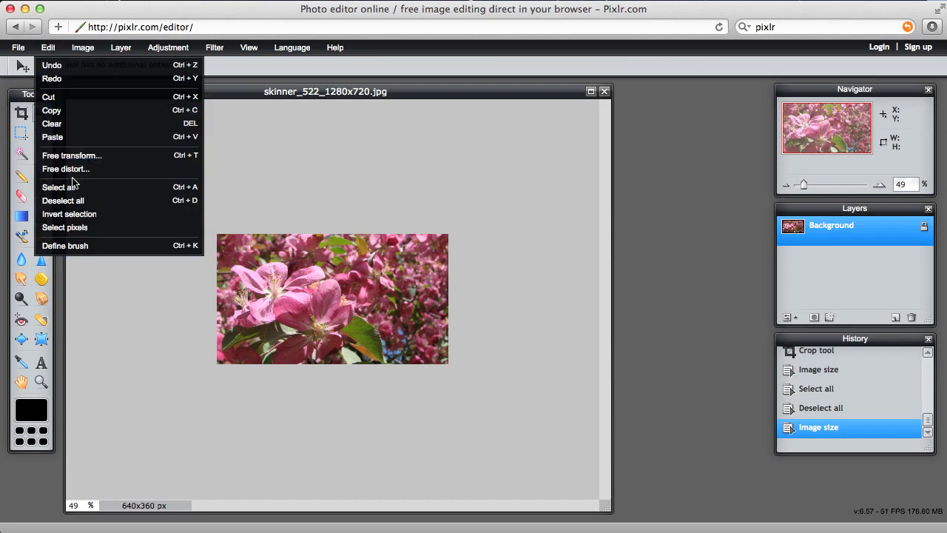
{"action": "left_click", "coordinate": [74, 190]}
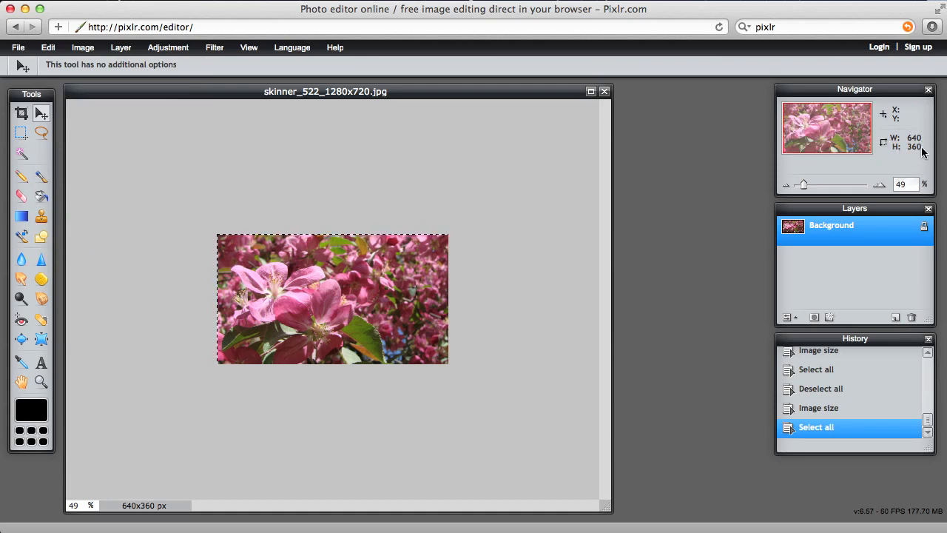
{"action": "left_click", "coordinate": [49, 49]}
{"action": "left_click", "coordinate": [67, 200]}
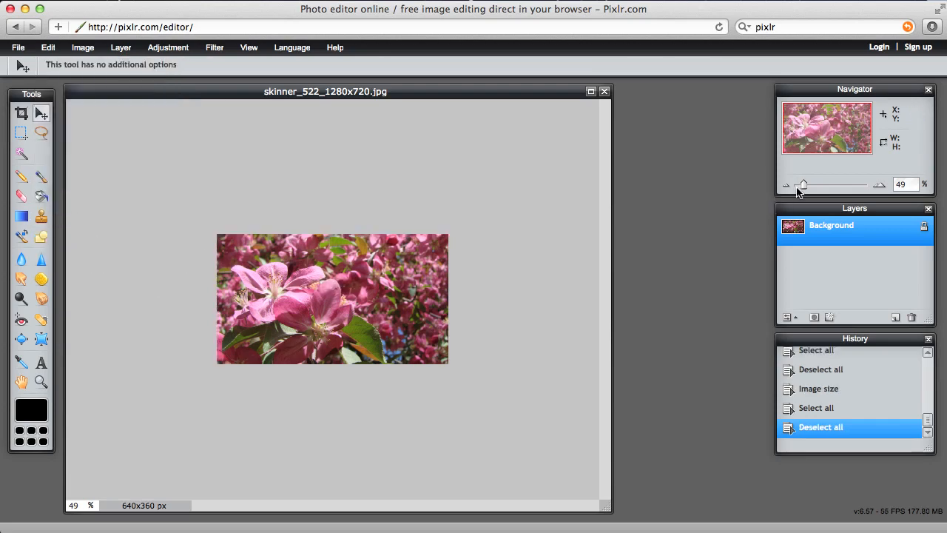
Start saving the resized image to the computer under the name skinner_522_640x360
{"action": "left_click_drag", "start_coordinate": [805, 185], "coordinate": [815, 185]}
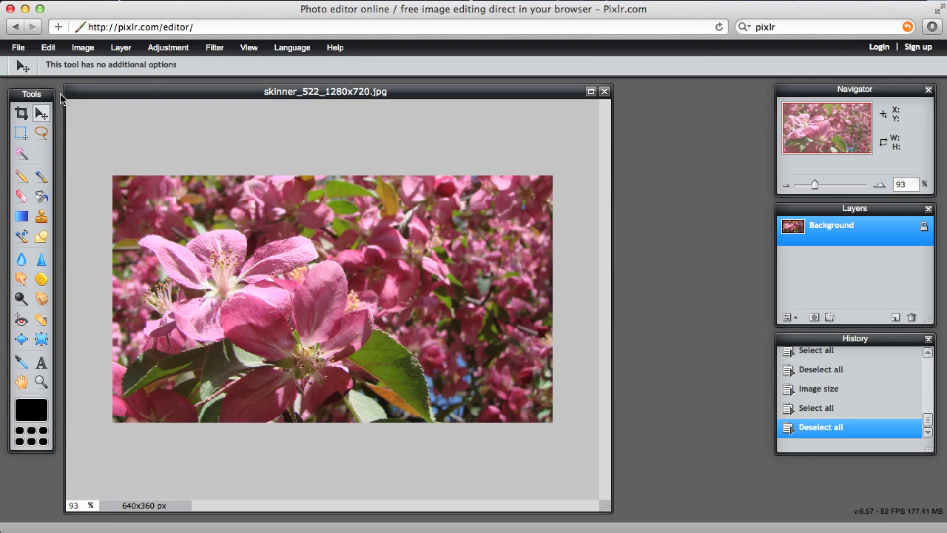
{"action": "left_click", "coordinate": [22, 51]}
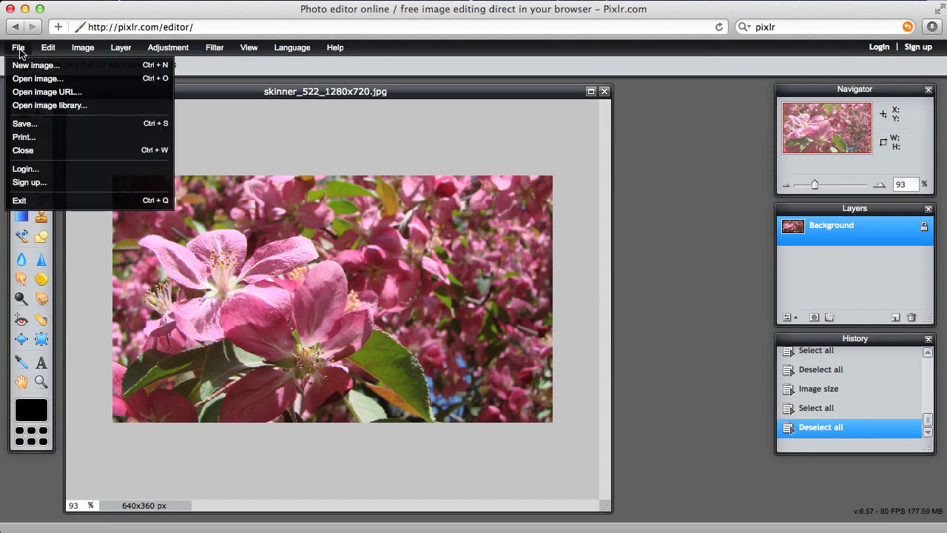
{"action": "left_click", "coordinate": [22, 123]}
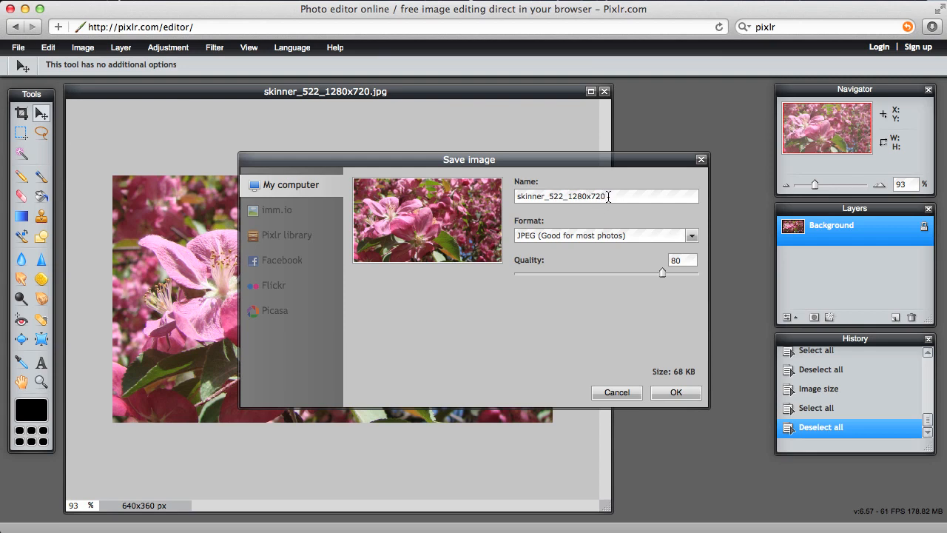
{"action": "key", "text": "BackSpace"}
{"action": "key", "text": "BackSpace"}
{"action": "key", "text": "BackSpace"}
{"action": "key", "text": "BackSpace"}
{"action": "key", "text": "BackSpace"}
{"action": "key", "text": "BackSpace"}
{"action": "key", "text": "BackSpace"}
{"action": "key", "text": "BackSpace"}
{"action": "type", "text": "640x360"}
Set the JPEG quality to 100 and save the file in the image_assignment folder
{"action": "left_click_drag", "start_coordinate": [662, 272], "coordinate": [700, 272]}
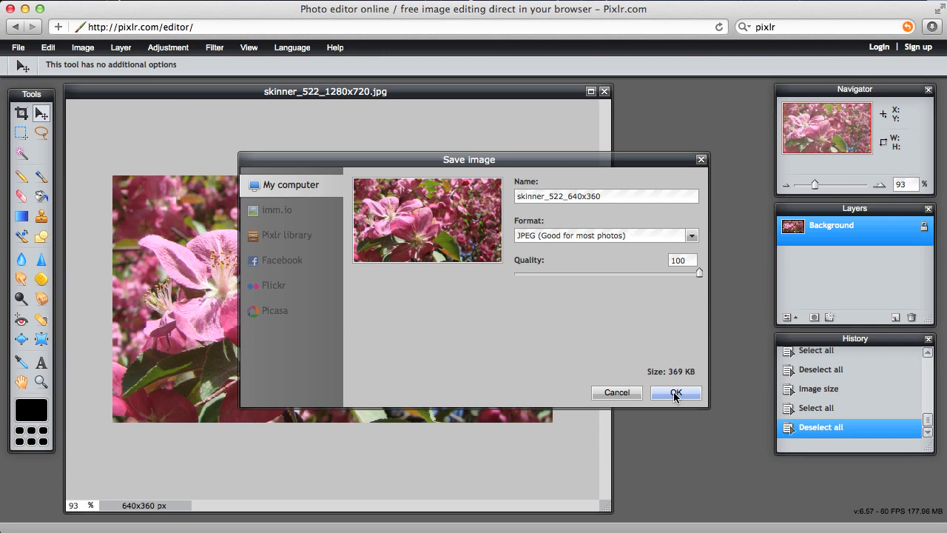
{"action": "left_click", "coordinate": [675, 392]}
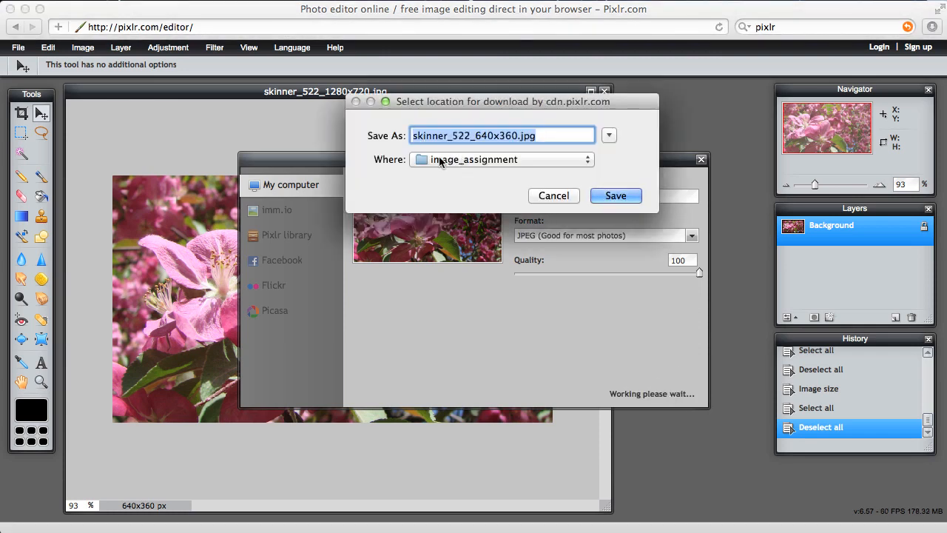
{"action": "left_click", "coordinate": [617, 196]}
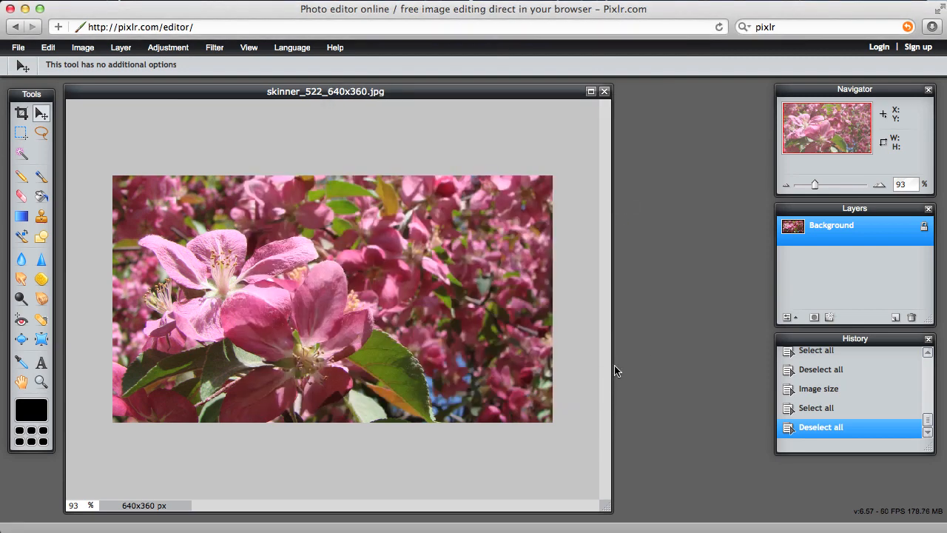
Switch to the image_assignment folder in Finder, compare the 640x360, 1280x720, original and copy files, and return to Pixlr Editor
{"action": "key", "text": "ctrl+Up"}
{"action": "left_click", "coordinate": [677, 218]}
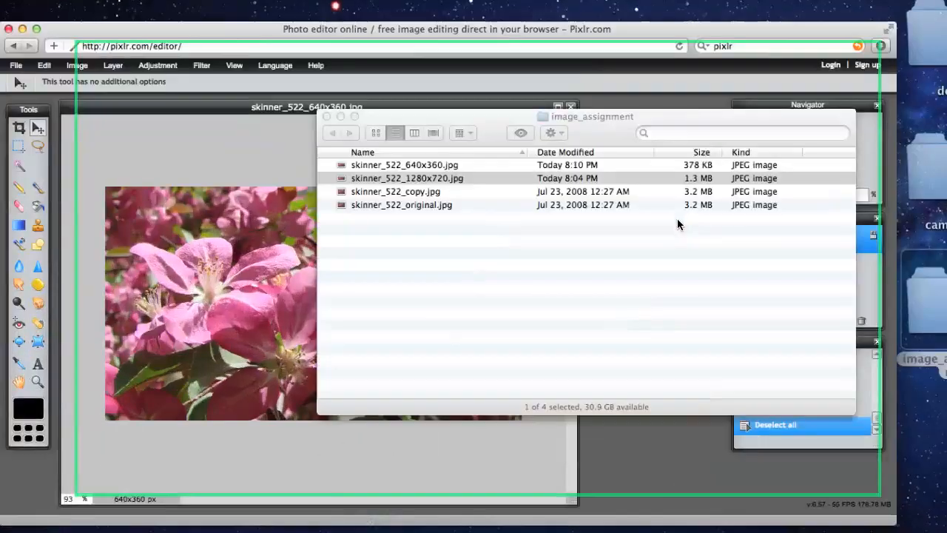
{"action": "left_click", "coordinate": [372, 177]}
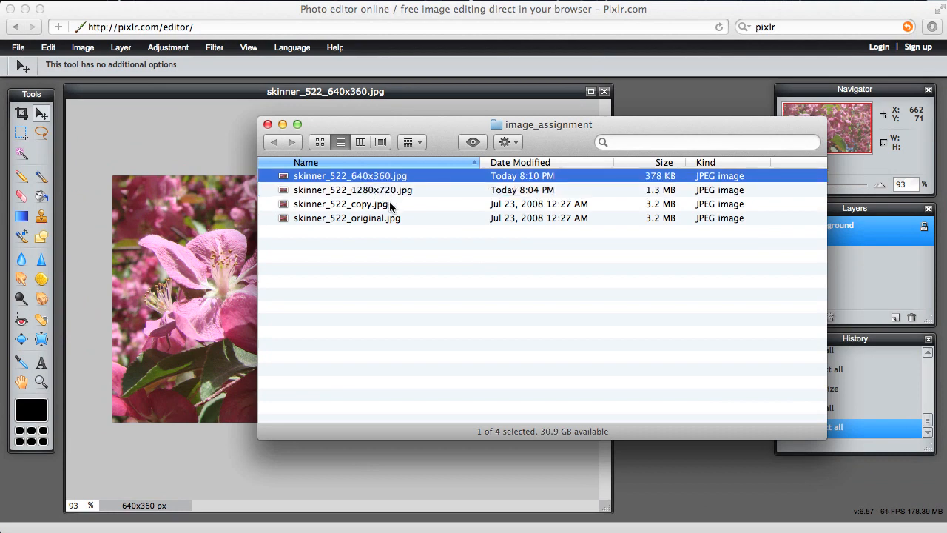
{"action": "left_click", "coordinate": [386, 190]}
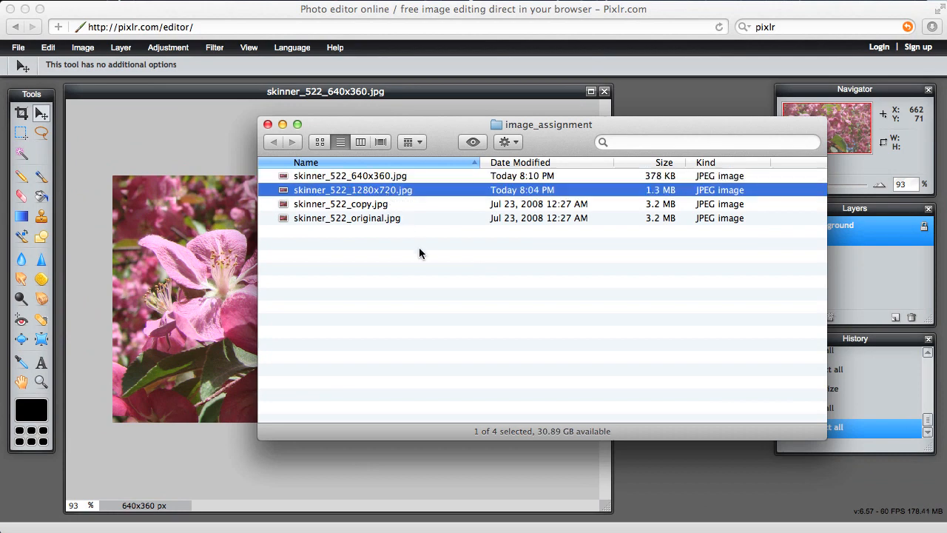
{"action": "left_click", "coordinate": [369, 217]}
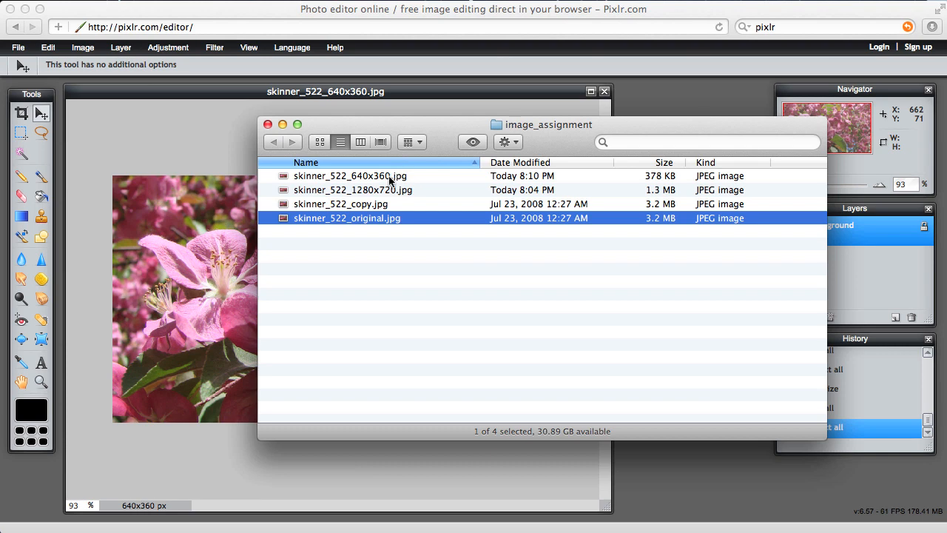
{"action": "left_click", "coordinate": [364, 207]}
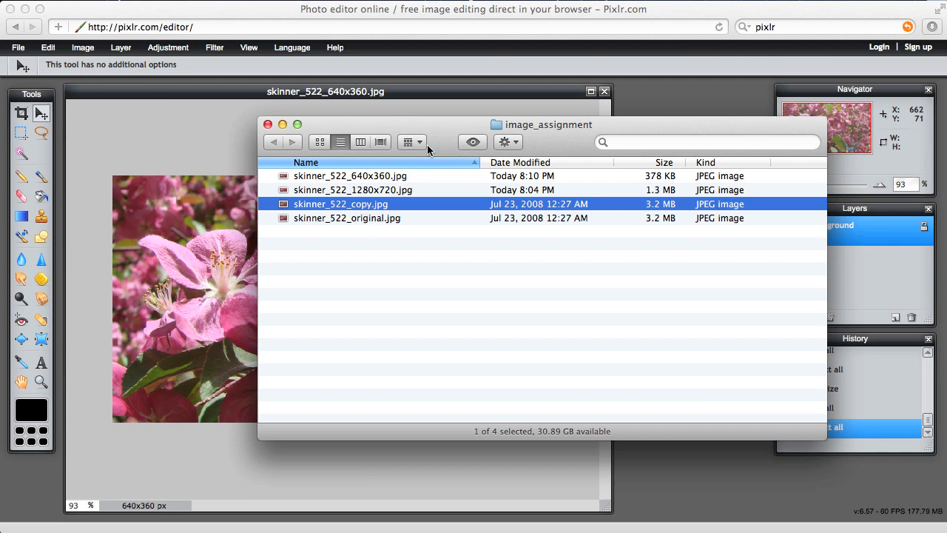
{"action": "left_click", "coordinate": [245, 130]}
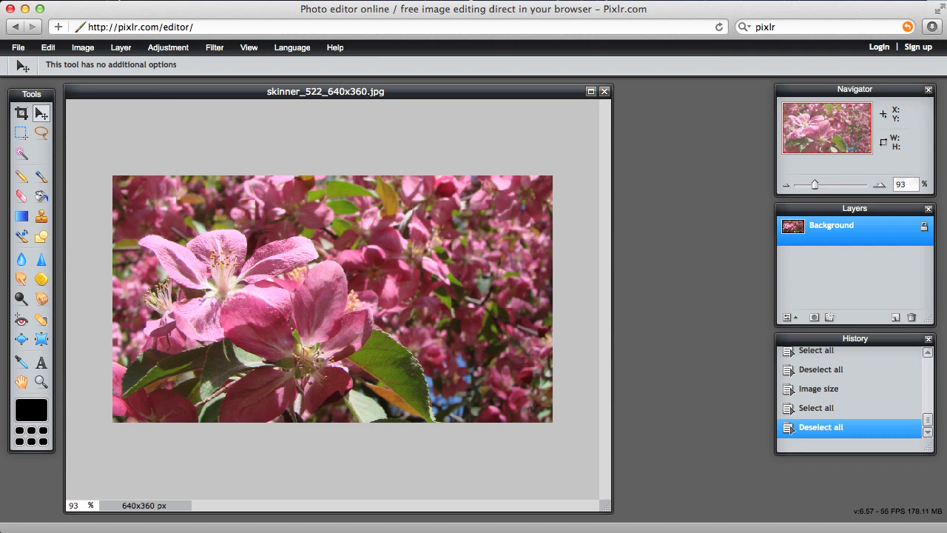
Close the 640x360 image without saving it again and open skinner_522_copy.jpg from the image_assignment folder
{"action": "left_click", "coordinate": [604, 92]}
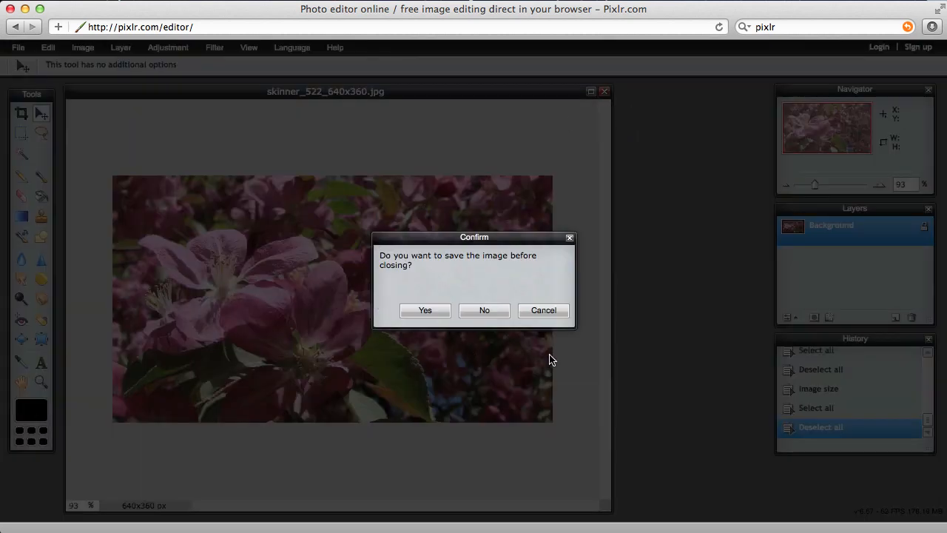
{"action": "left_click", "coordinate": [485, 311]}
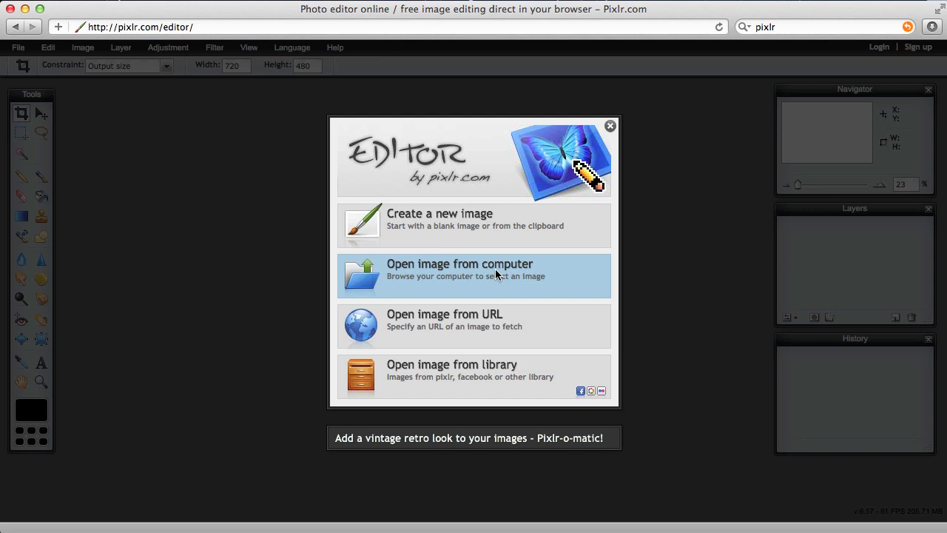
{"action": "left_click", "coordinate": [477, 270]}
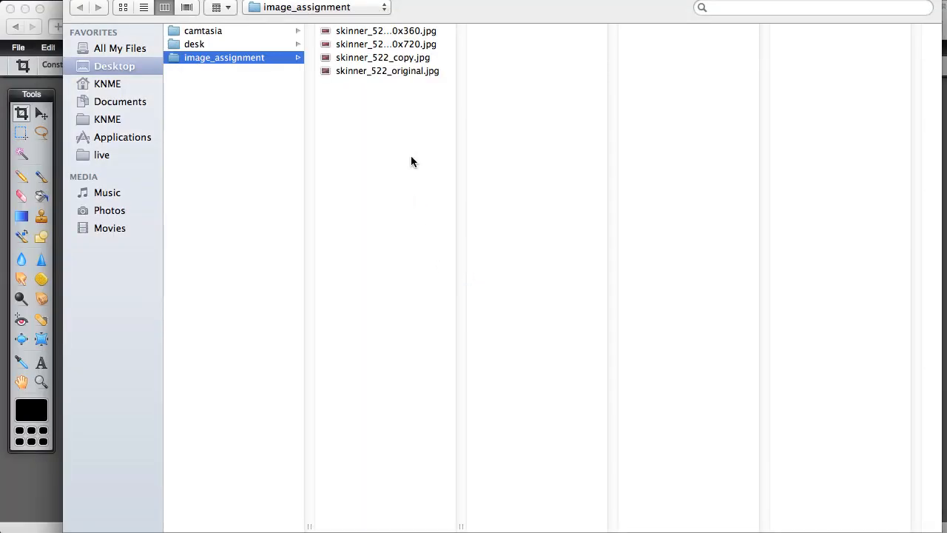
{"action": "left_click", "coordinate": [386, 59]}
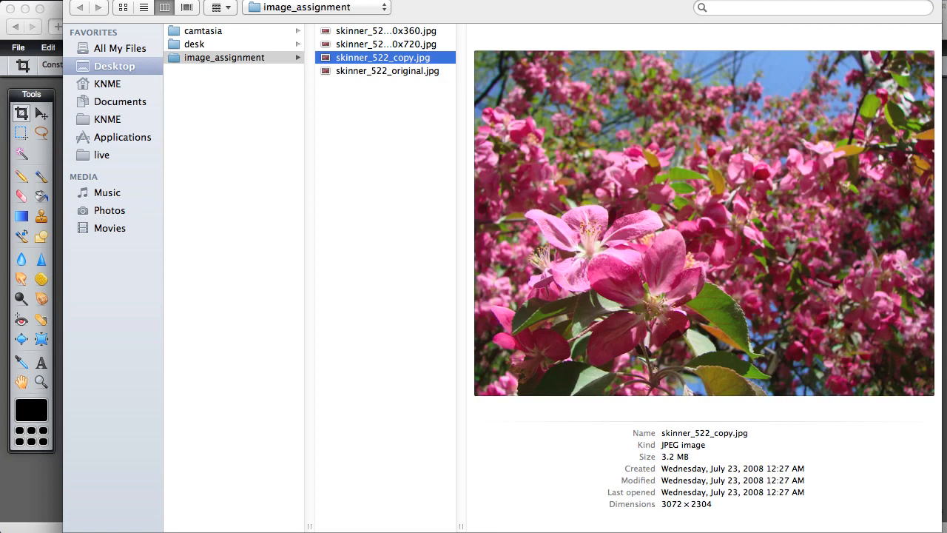
{"action": "key", "text": "Return"}
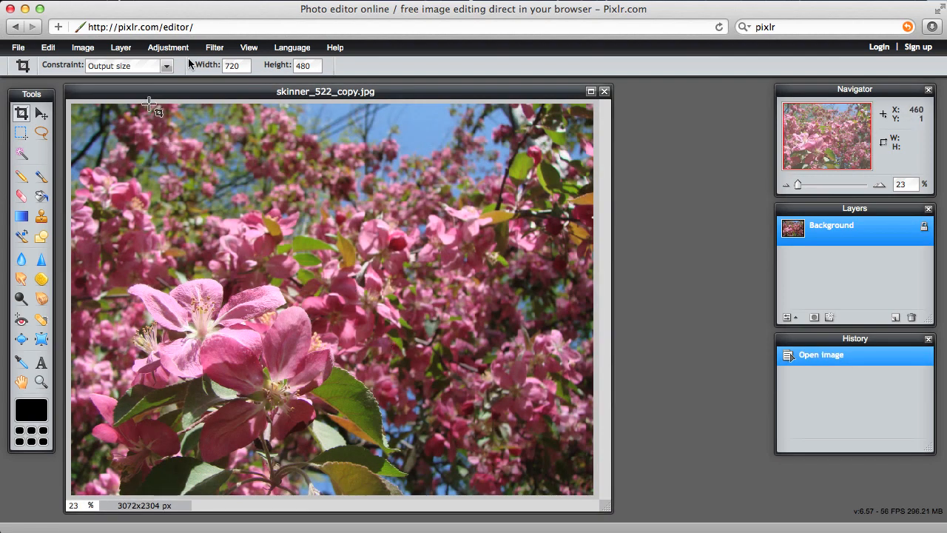
Switch to the Move tool and select the whole copy to check its pixel dimensions
{"action": "left_click", "coordinate": [40, 113]}
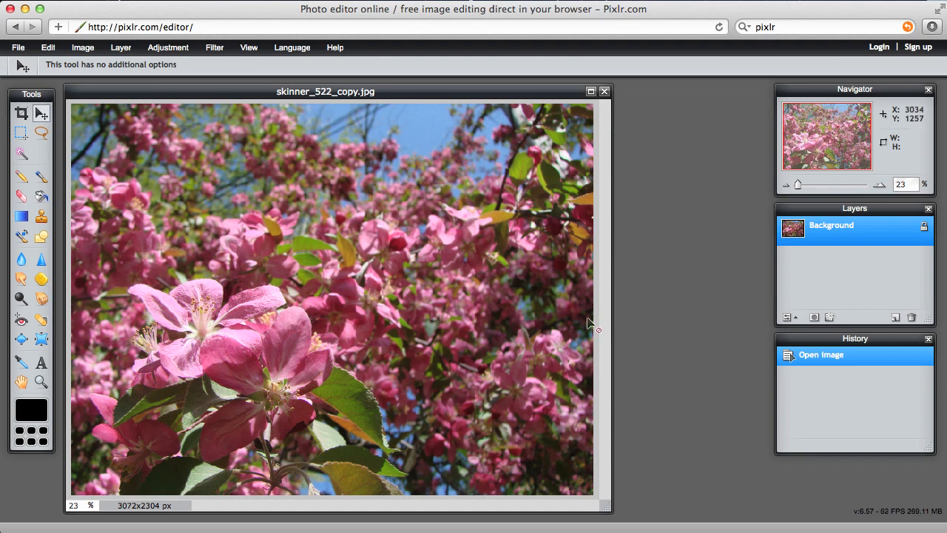
{"action": "left_click", "coordinate": [48, 48]}
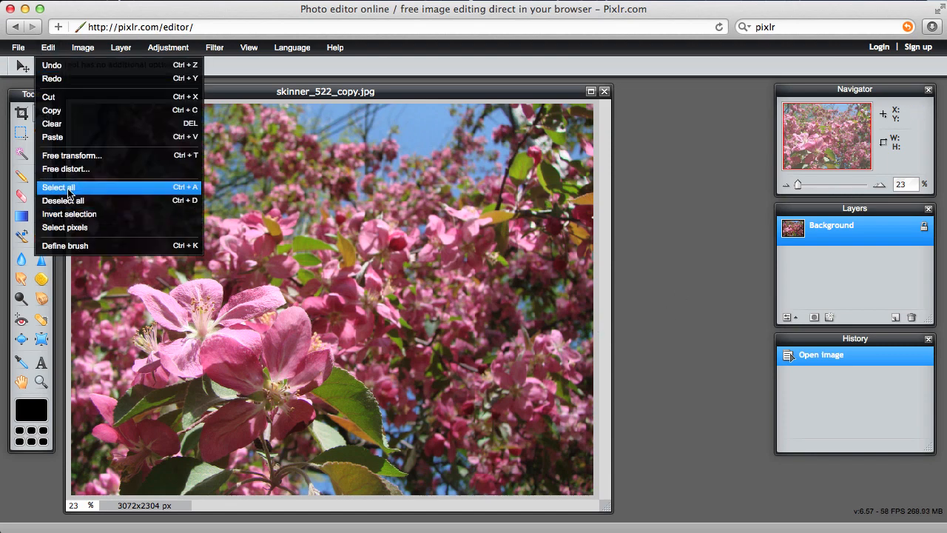
{"action": "left_click", "coordinate": [68, 190]}
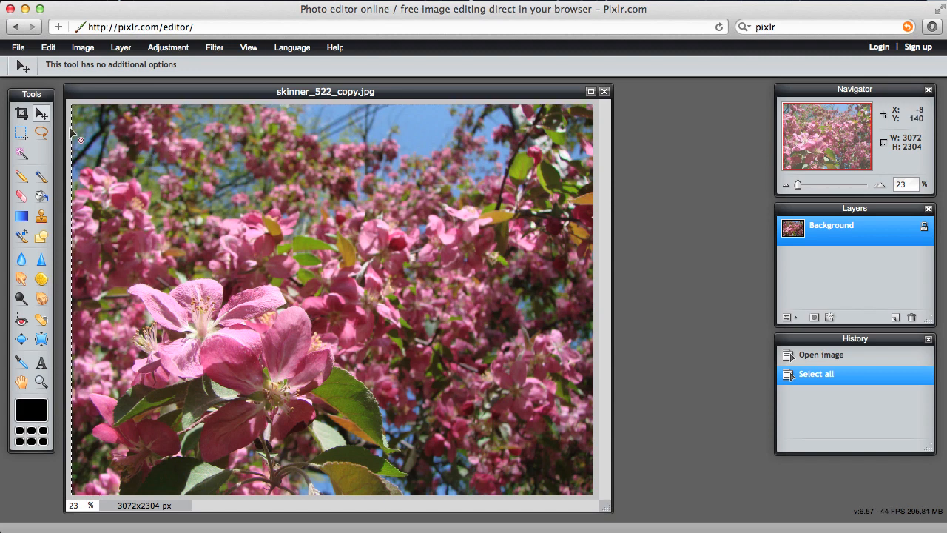
Clear the selection and crop the photo to a 720 by 480 output size, framing about 1913 by 1273 pixels around the two large blossoms
{"action": "left_click", "coordinate": [22, 115]}
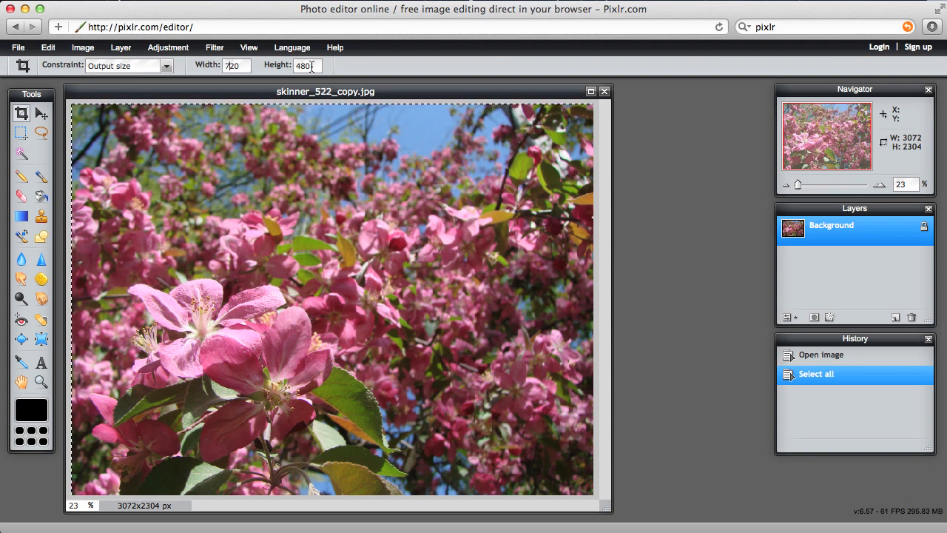
{"action": "left_click", "coordinate": [48, 48]}
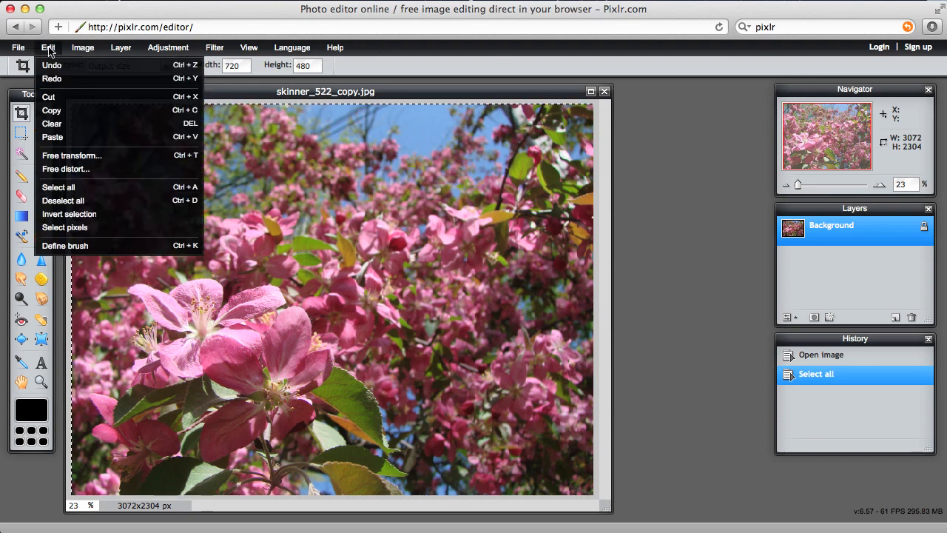
{"action": "left_click", "coordinate": [95, 201]}
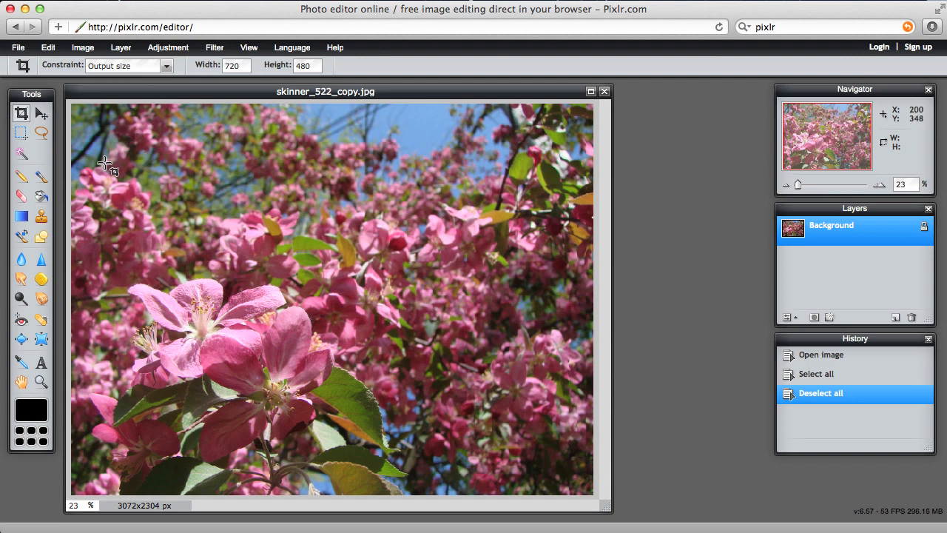
{"action": "left_click_drag", "start_coordinate": [123, 193], "coordinate": [462, 407]}
{"action": "left_click_drag", "start_coordinate": [400, 232], "coordinate": [388, 261]}
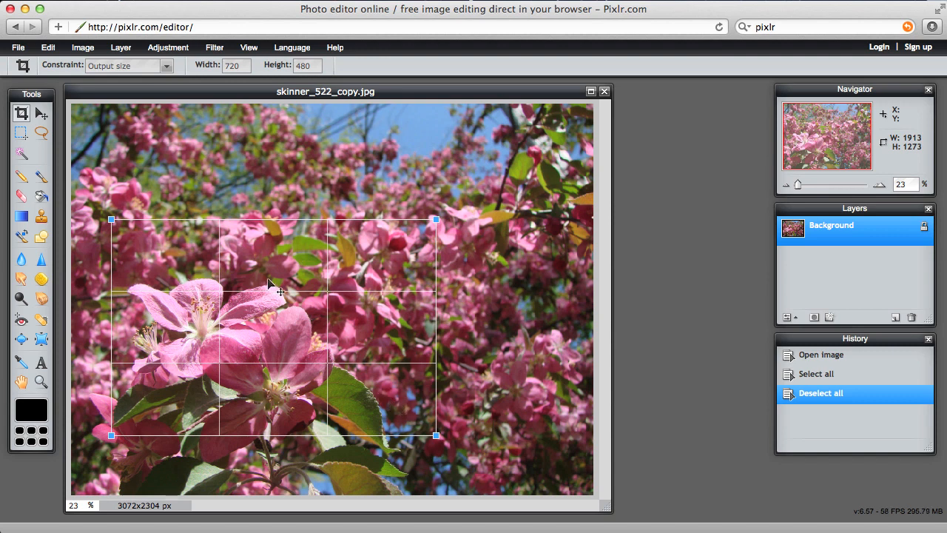
{"action": "key", "text": "Return"}
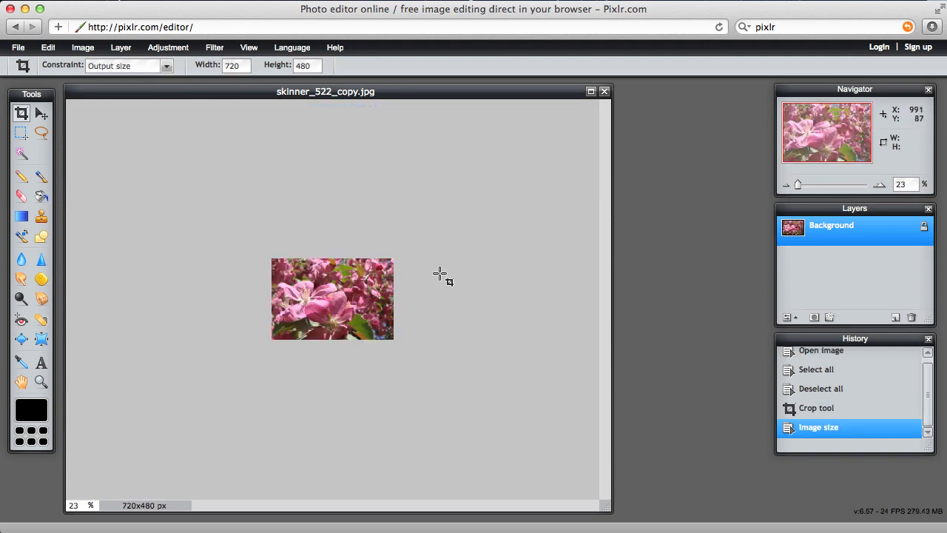
Switch to the Move tool, select the whole cropped image to check its pixel dimensions, and clear the selection
{"action": "left_click", "coordinate": [42, 118]}
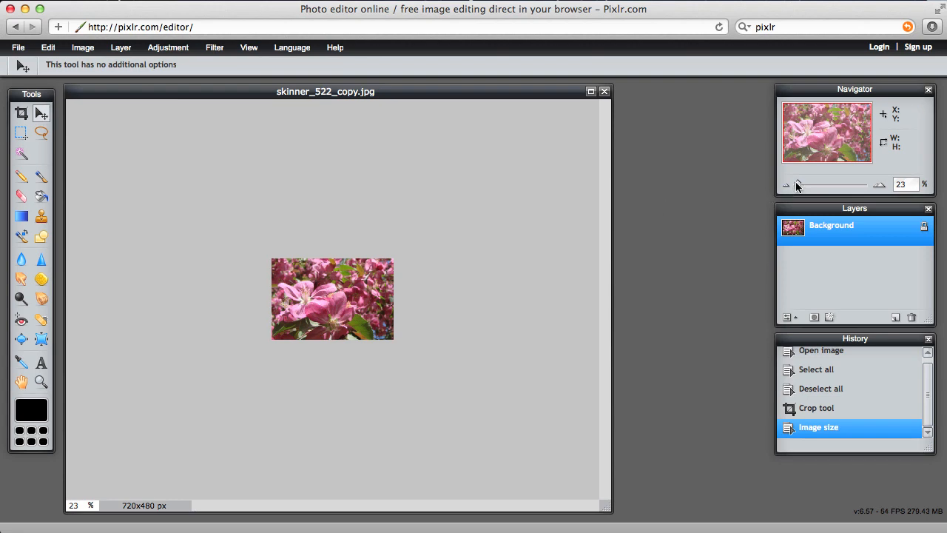
{"action": "left_click", "coordinate": [798, 185]}
{"action": "left_click_drag", "start_coordinate": [798, 186], "coordinate": [814, 186]}
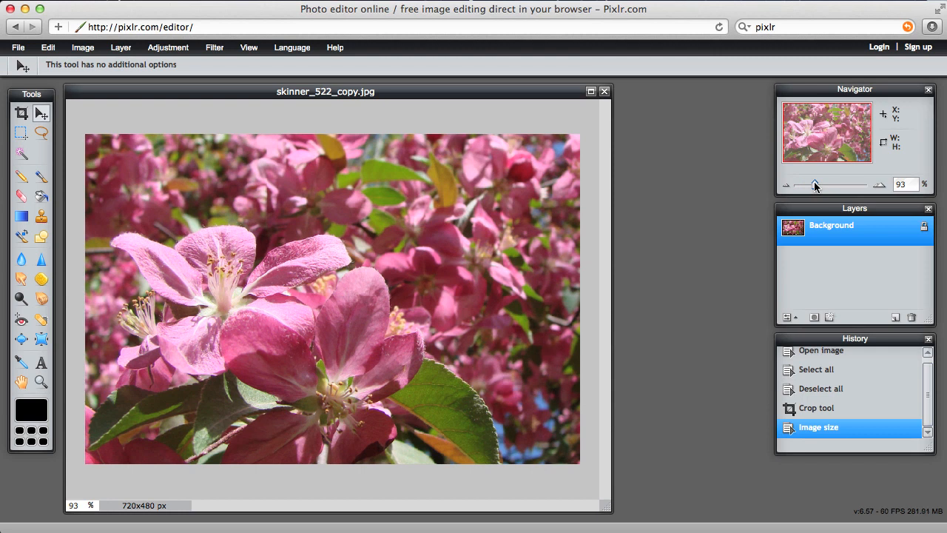
{"action": "left_click", "coordinate": [48, 50]}
{"action": "left_click", "coordinate": [59, 187]}
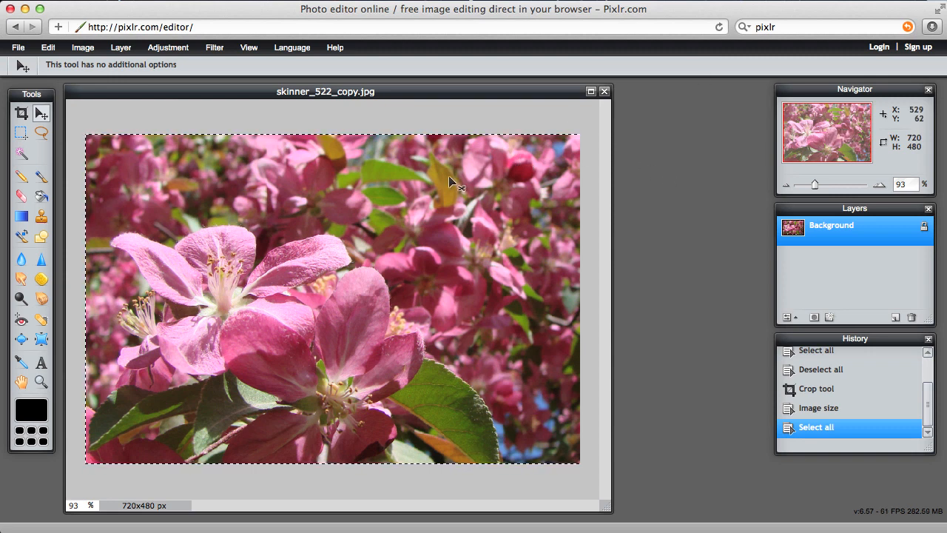
{"action": "left_click", "coordinate": [48, 47]}
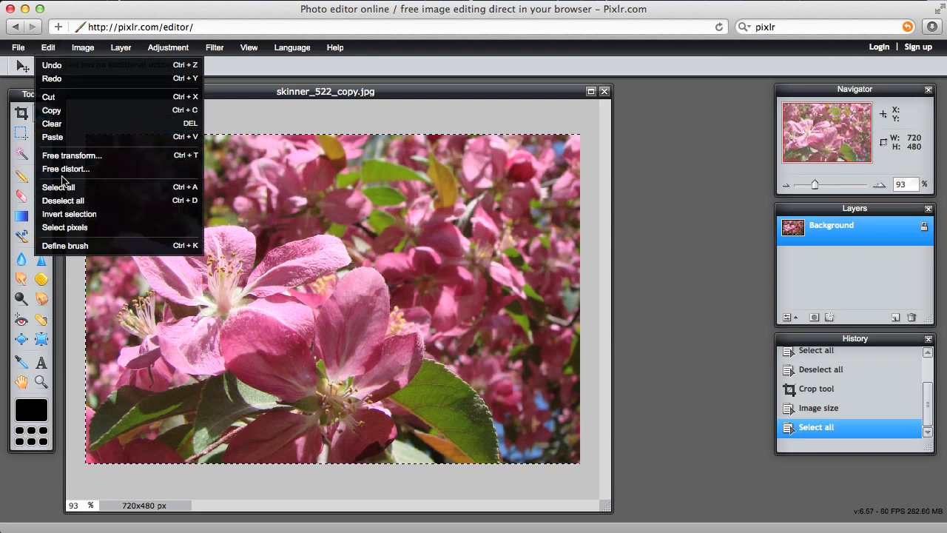
{"action": "left_click", "coordinate": [65, 200]}
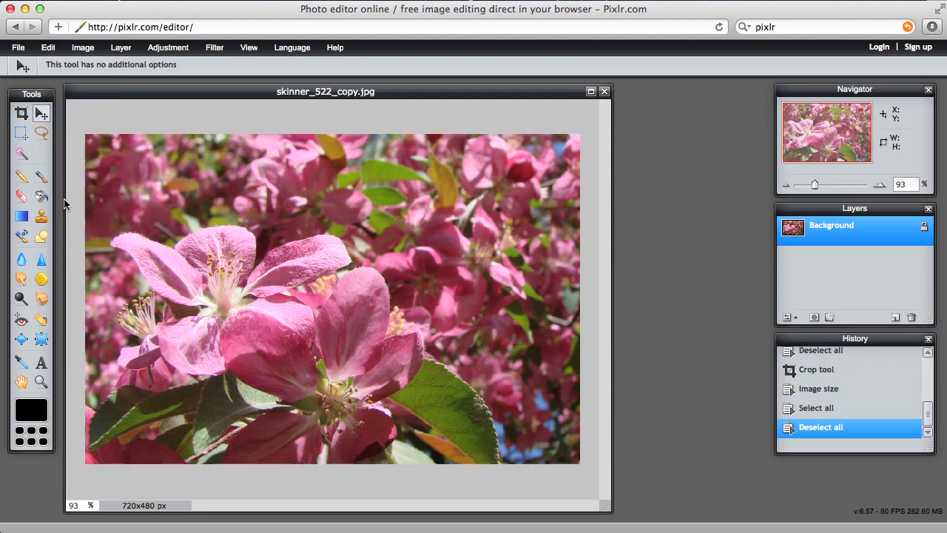
{"action": "left_click", "coordinate": [170, 49]}
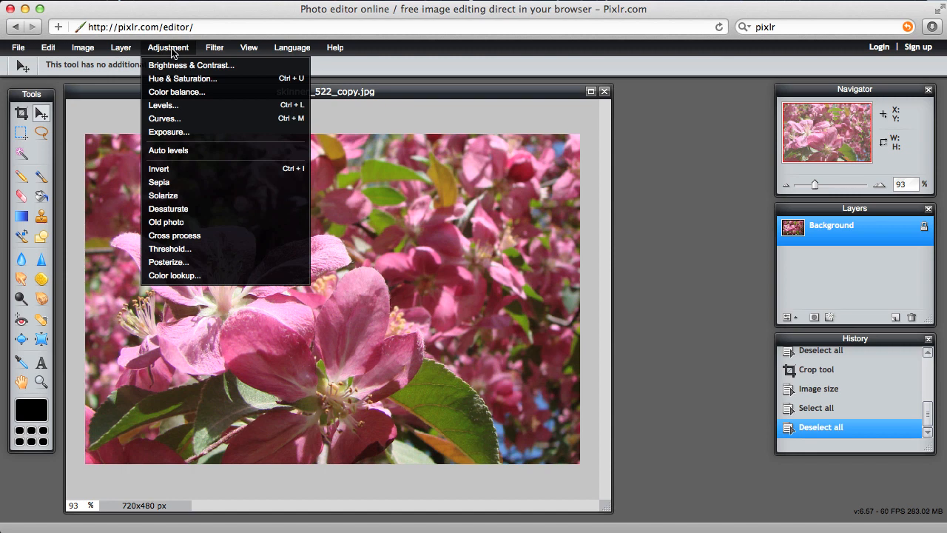
{"action": "left_click", "coordinate": [202, 94]}
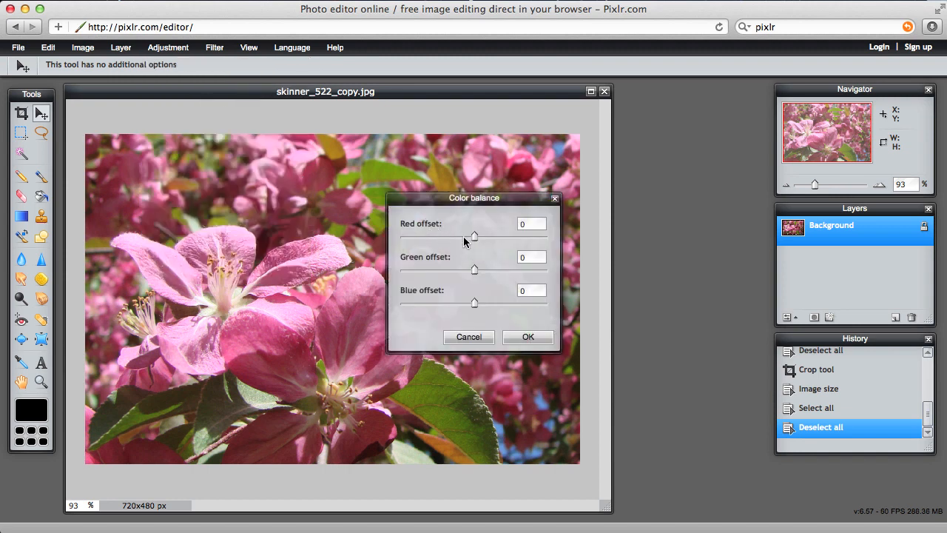
{"action": "mouse_move", "coordinate": [475, 238]}
{"action": "left_mouse_down"}
{"action": "mouse_move", "coordinate": [421, 240]}
{"action": "mouse_move", "coordinate": [477, 242]}
{"action": "left_mouse_up"}
{"action": "type", "text": "0"}
{"action": "left_click", "coordinate": [469, 337]}
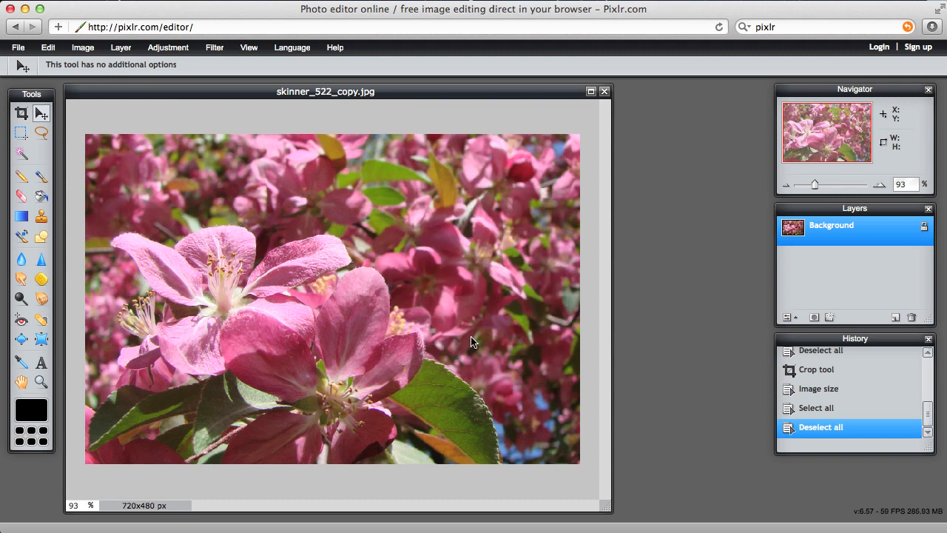
Try a contrast of 47 on the cropped photo, reset the contrast to 0, and apply the Brightness & Contrast adjustment
{"action": "left_click", "coordinate": [181, 48]}
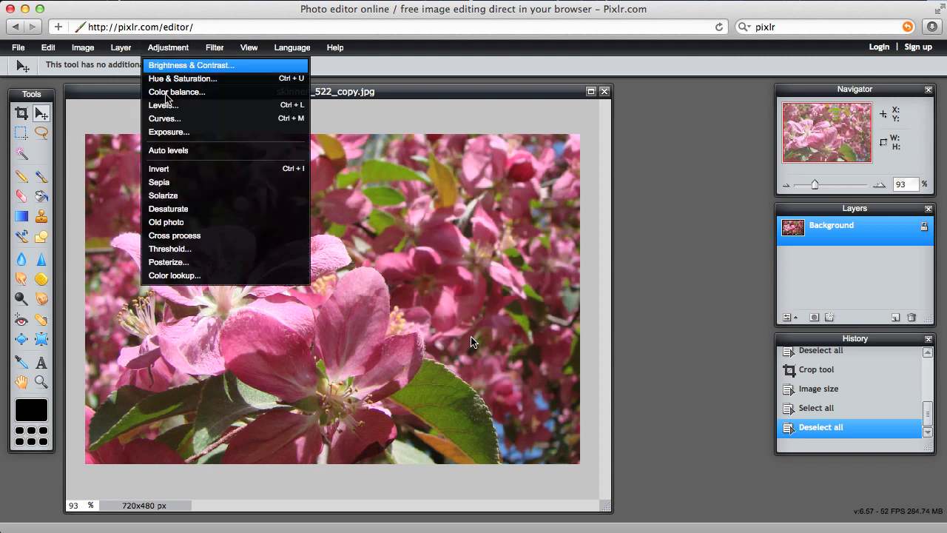
{"action": "left_click", "coordinate": [184, 66]}
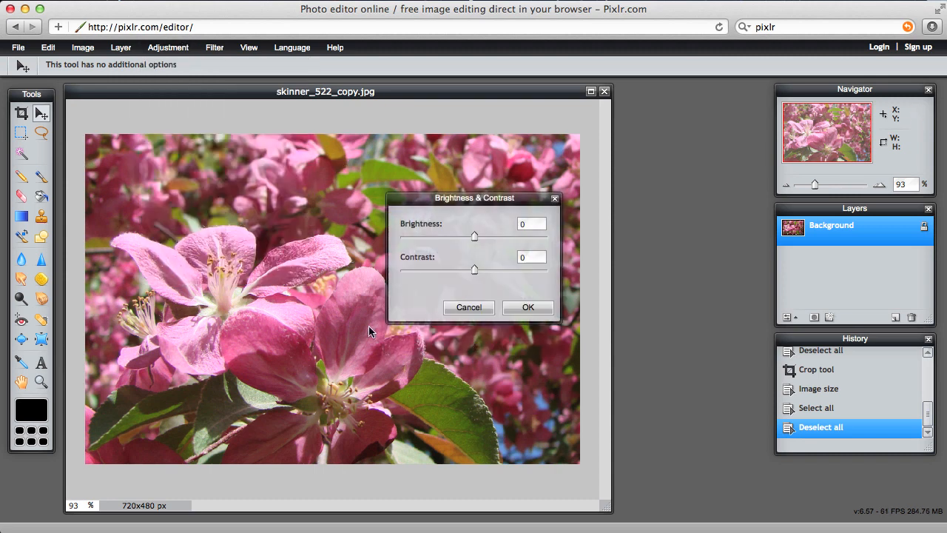
{"action": "left_click_drag", "start_coordinate": [471, 275], "coordinate": [509, 278]}
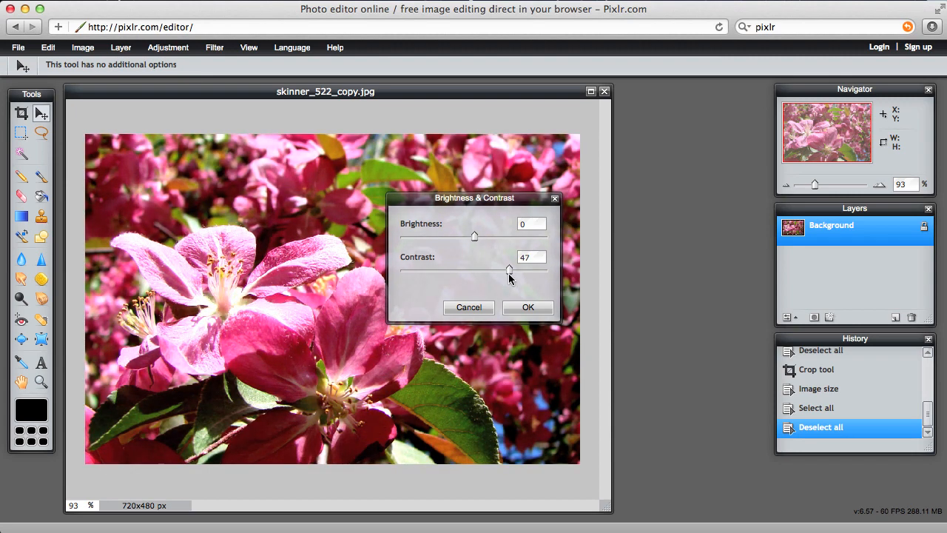
{"action": "double_click", "coordinate": [530, 258]}
{"action": "type", "text": "0"}
{"action": "left_click", "coordinate": [527, 307]}
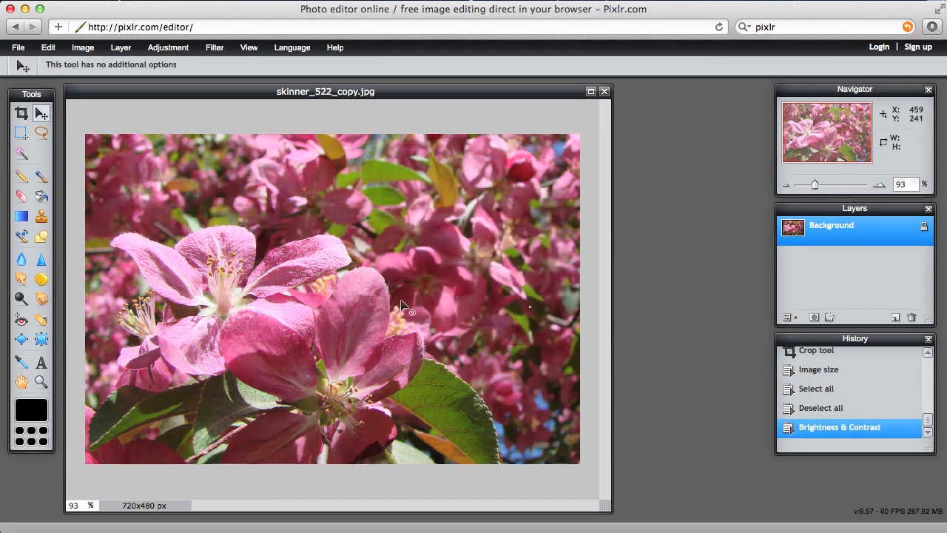
Desaturate the photo to try a black-and-white look, and undo the adjustment
{"action": "left_click", "coordinate": [175, 49]}
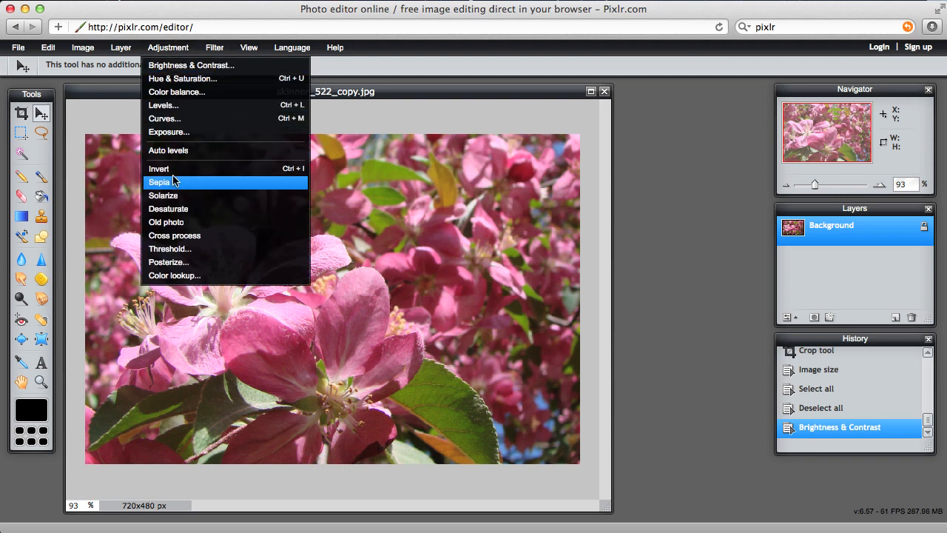
{"action": "left_click", "coordinate": [188, 214]}
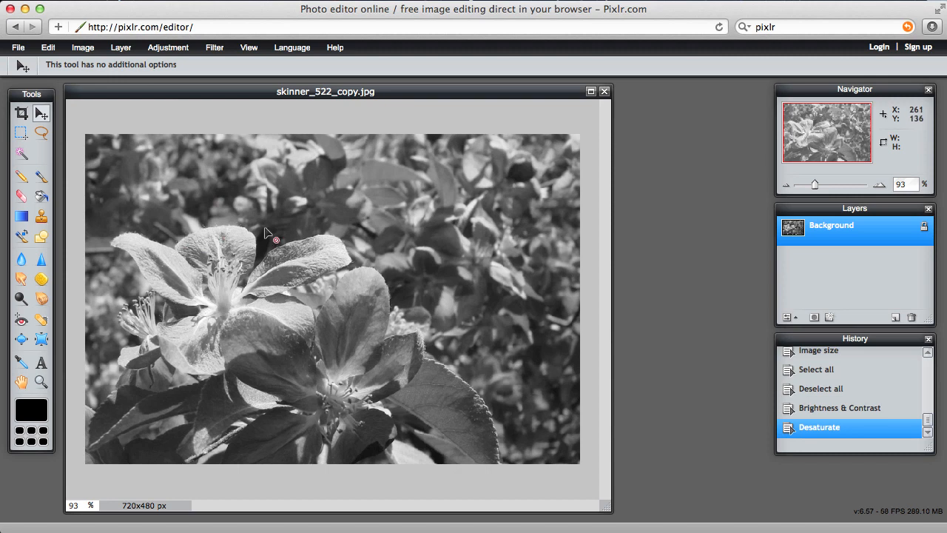
{"action": "left_click", "coordinate": [47, 47]}
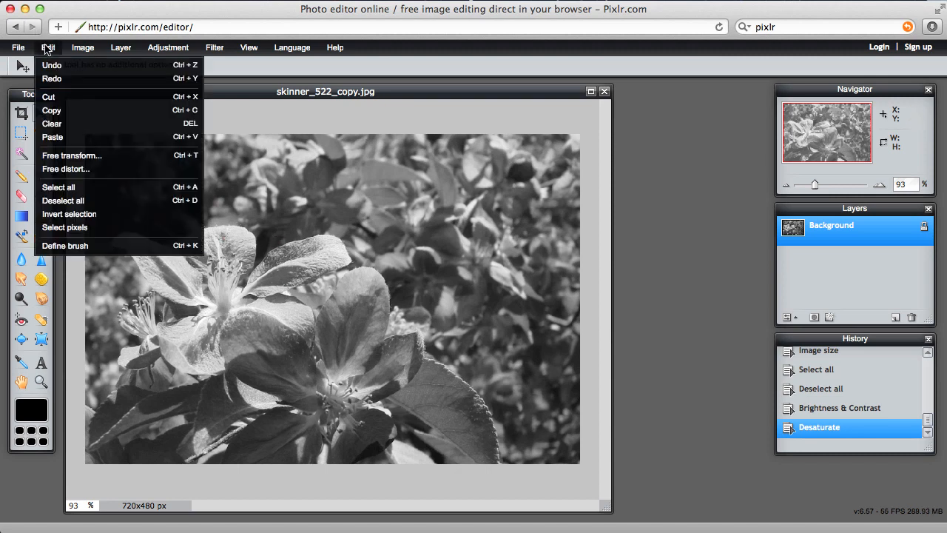
{"action": "left_click", "coordinate": [52, 66]}
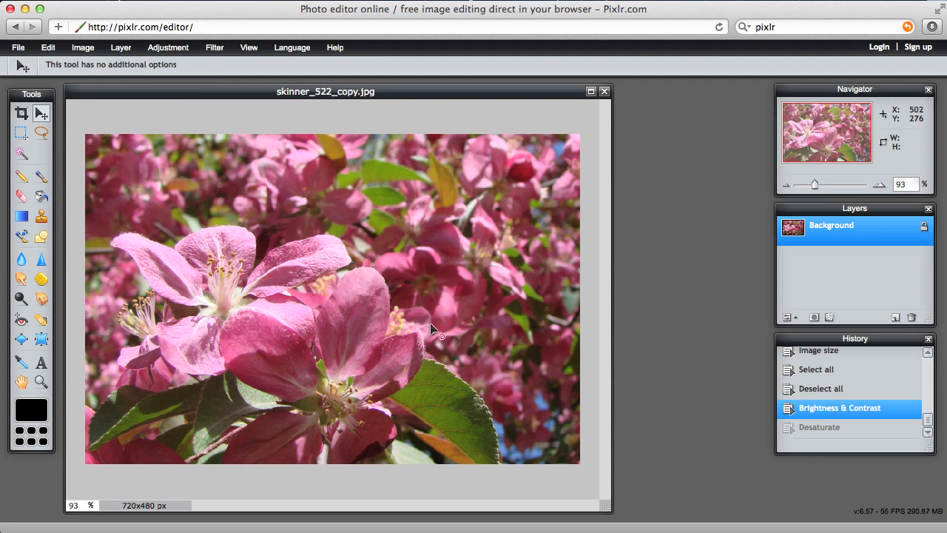
Try the Old photo adjustment on the flower image and undo it
{"action": "left_click", "coordinate": [171, 51]}
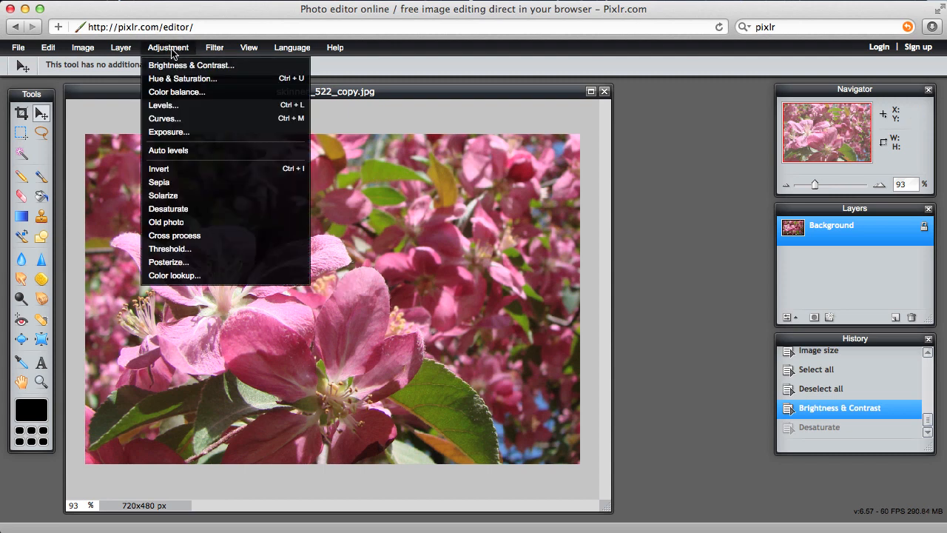
{"action": "left_click", "coordinate": [179, 223]}
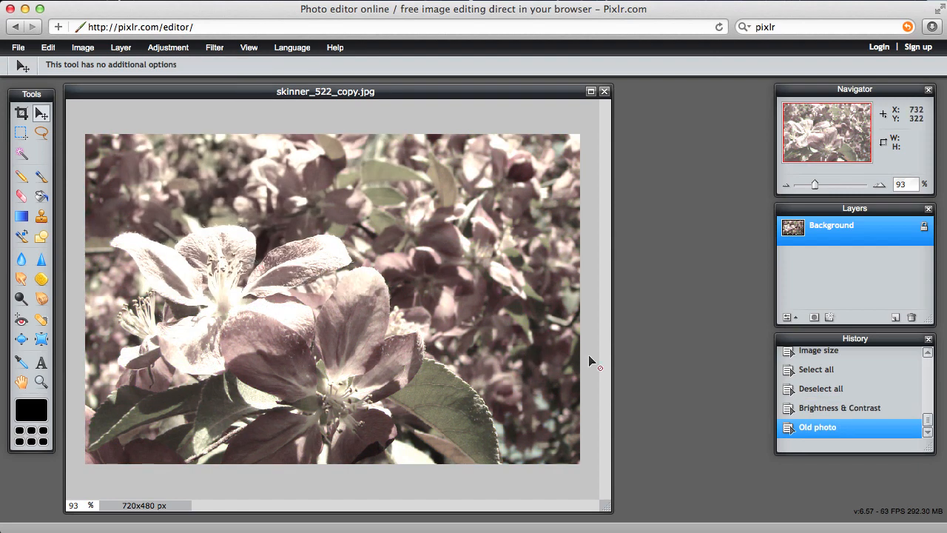
{"action": "left_click", "coordinate": [50, 49]}
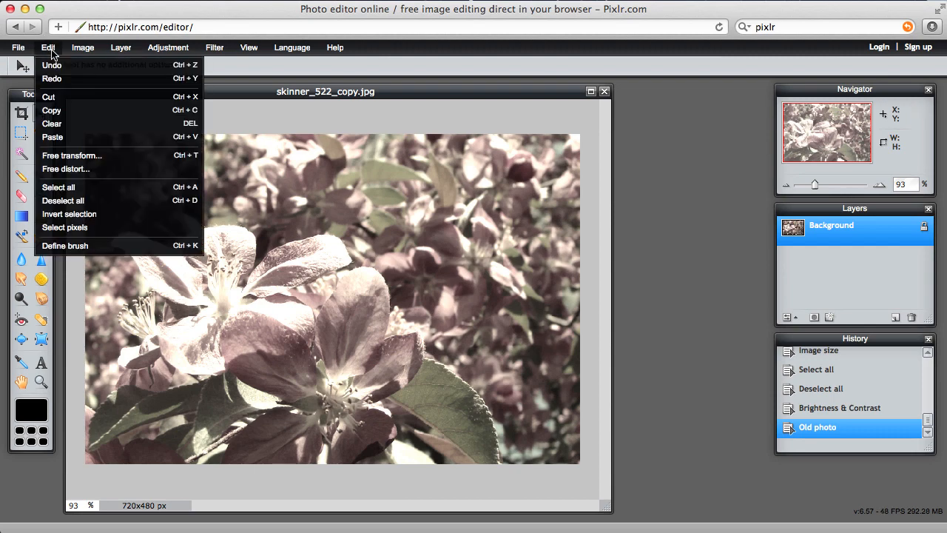
{"action": "left_click", "coordinate": [52, 65]}
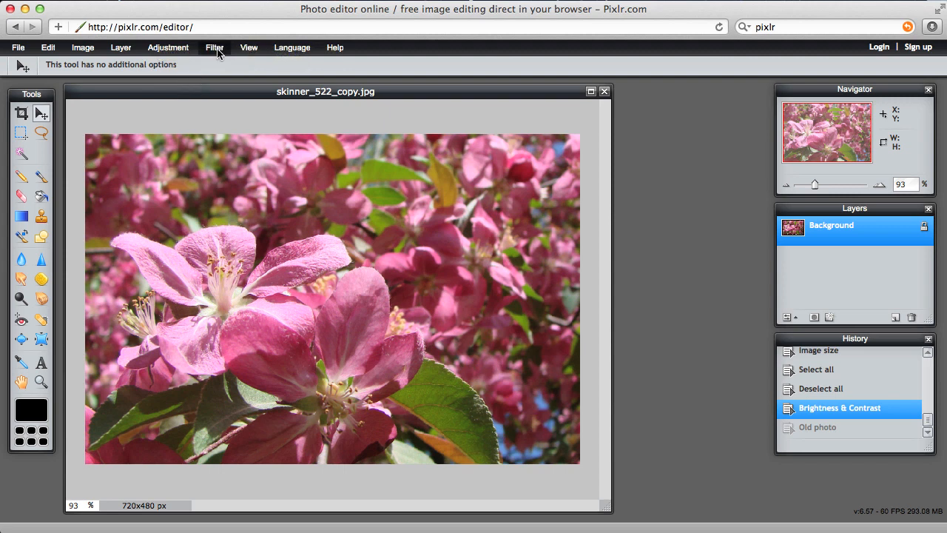
Apply a Gaussian blur with an amount of 21 to the whole photo
{"action": "left_click", "coordinate": [216, 49]}
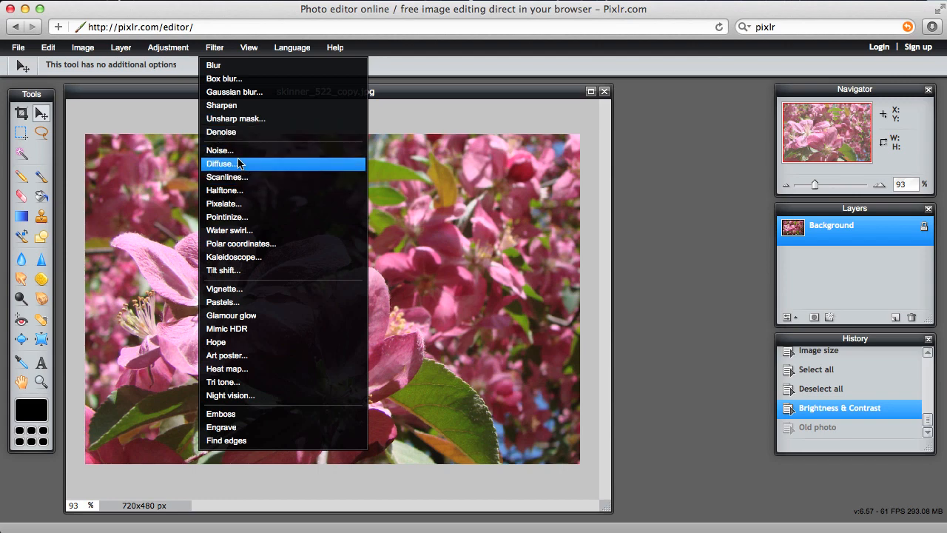
{"action": "left_click", "coordinate": [238, 91]}
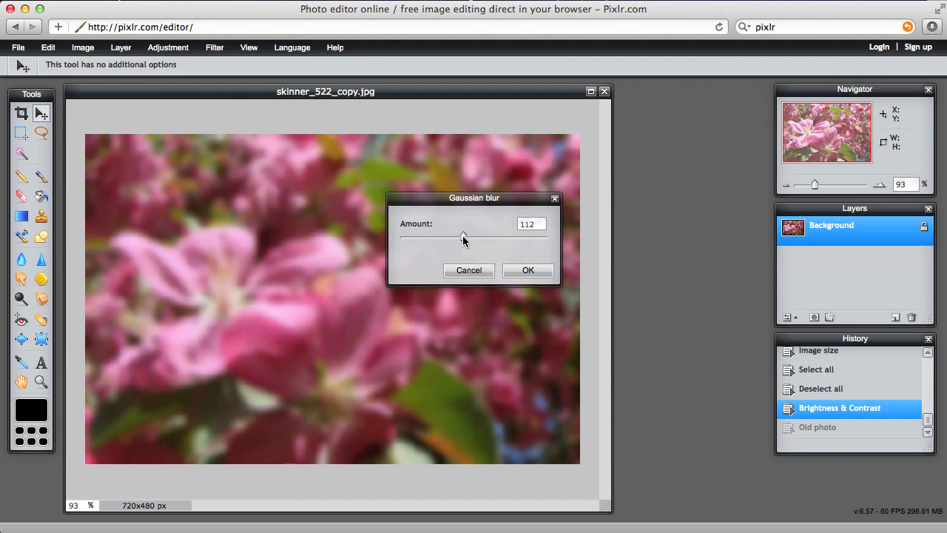
{"action": "left_click_drag", "start_coordinate": [463, 238], "coordinate": [406, 236]}
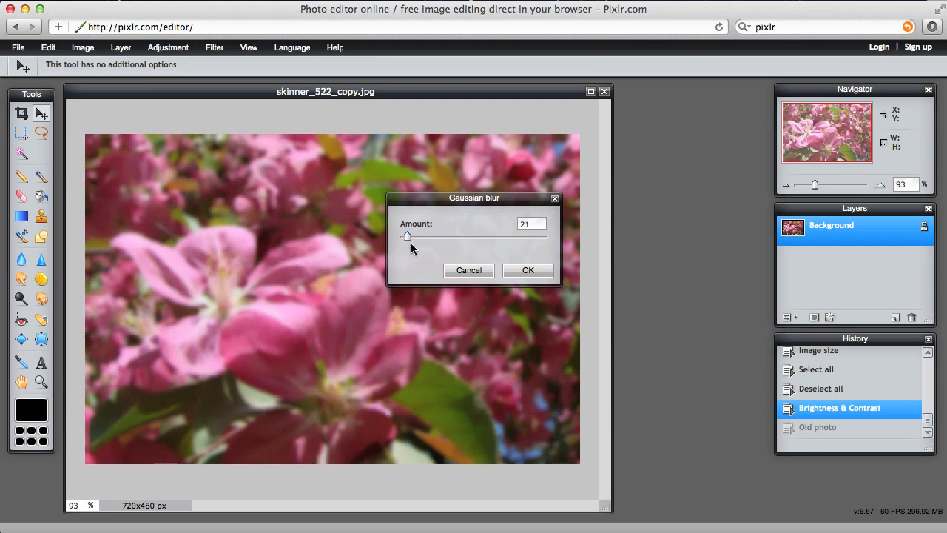
{"action": "left_click", "coordinate": [528, 270]}
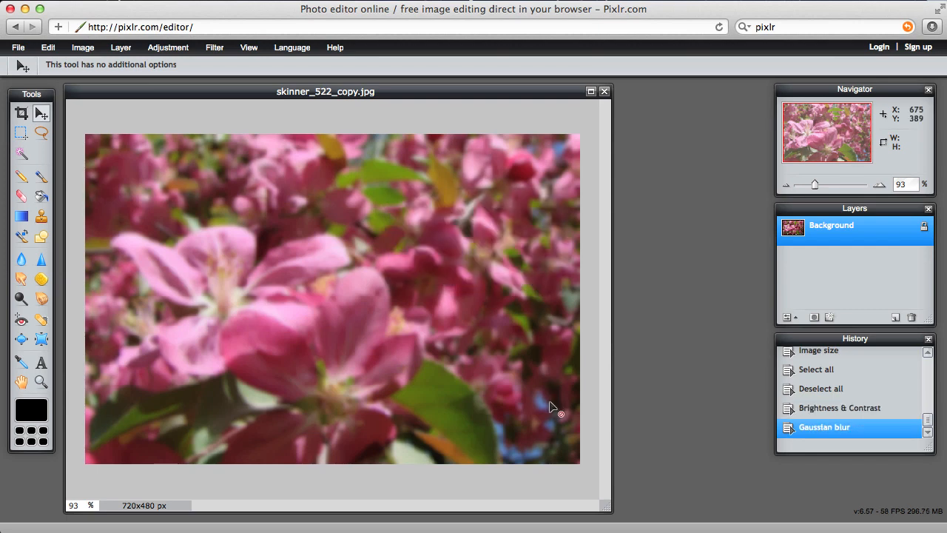
Apply the Water swirl filter to the blurred photo with amount 27 and size 204
{"action": "left_click", "coordinate": [216, 47]}
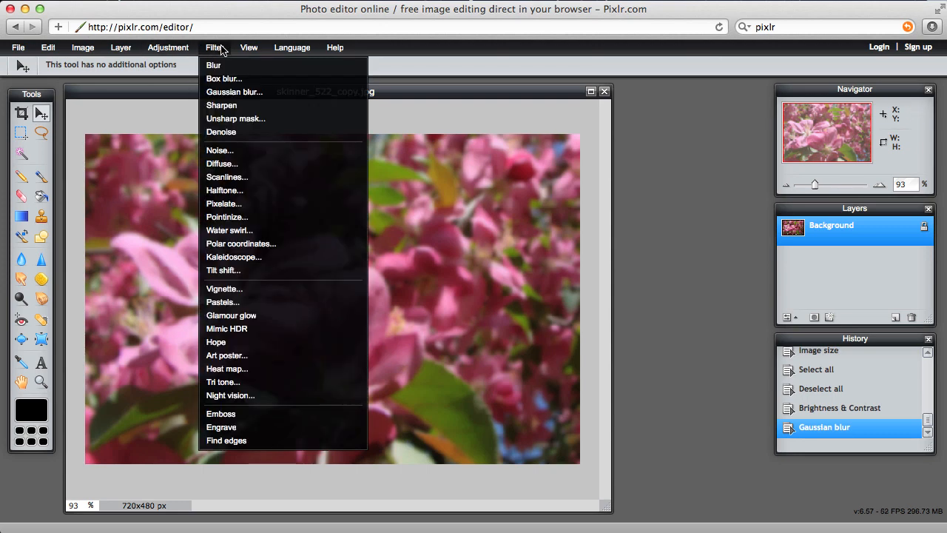
{"action": "left_click", "coordinate": [258, 235]}
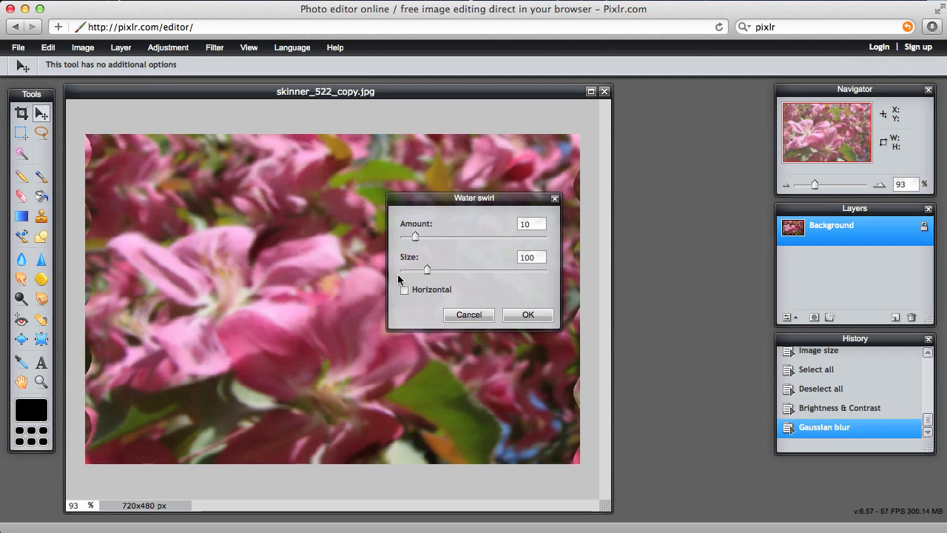
{"action": "left_click_drag", "start_coordinate": [427, 269], "coordinate": [459, 270]}
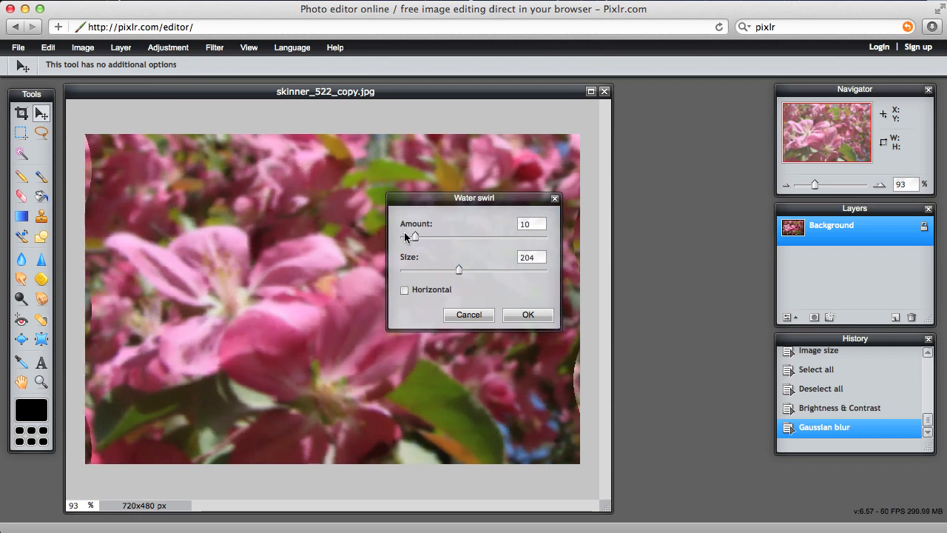
{"action": "left_click_drag", "start_coordinate": [415, 236], "coordinate": [439, 235]}
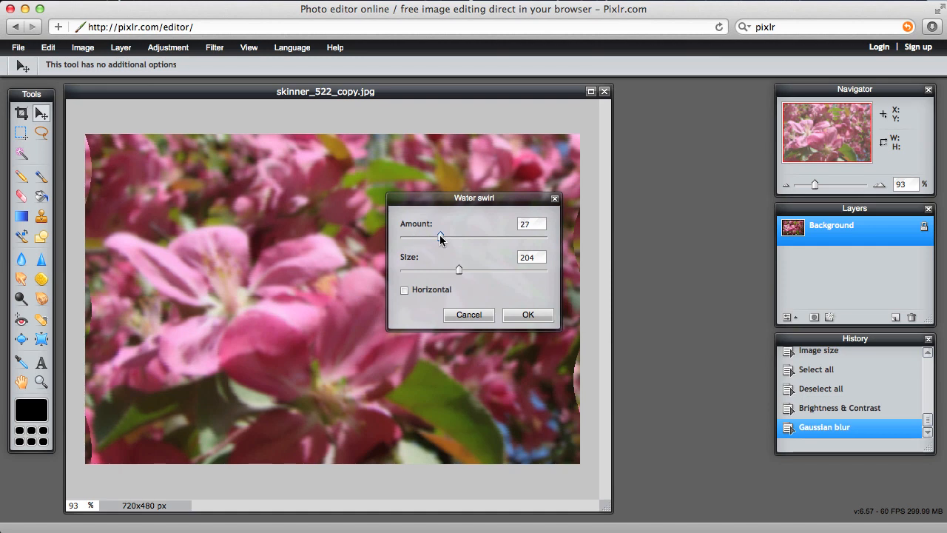
{"action": "left_click", "coordinate": [541, 318]}
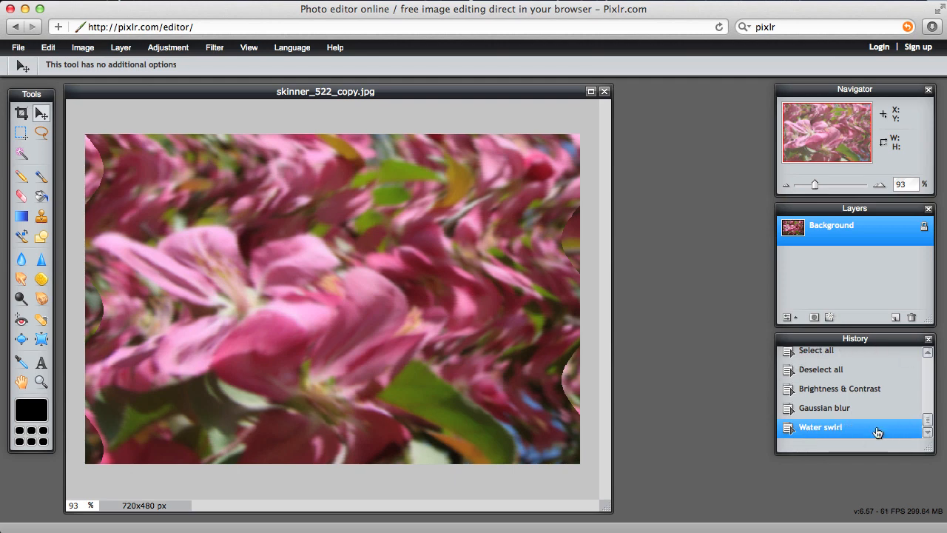
Step back through the edit history to the Brightness & Contrast state, undoing the water swirl and the Gaussian blur
{"action": "left_click", "coordinate": [833, 411]}
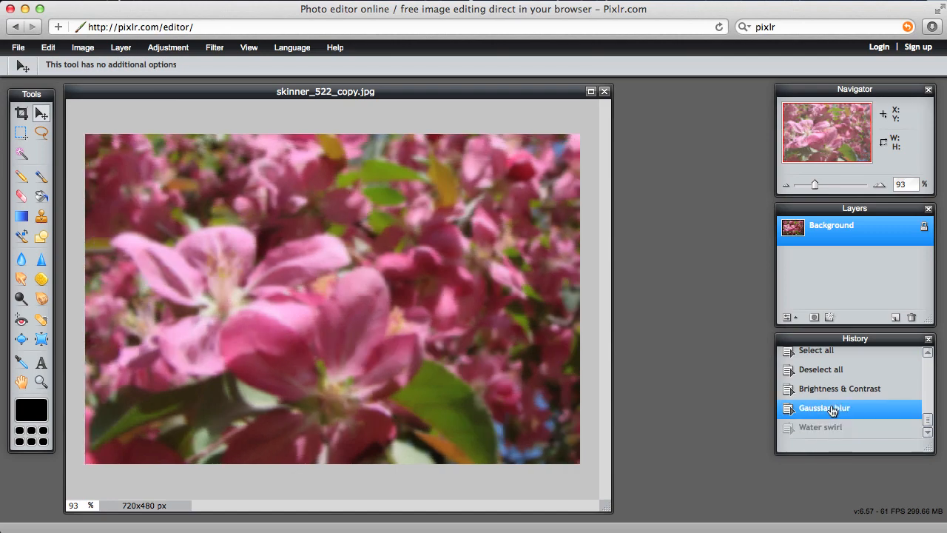
{"action": "left_click", "coordinate": [834, 391]}
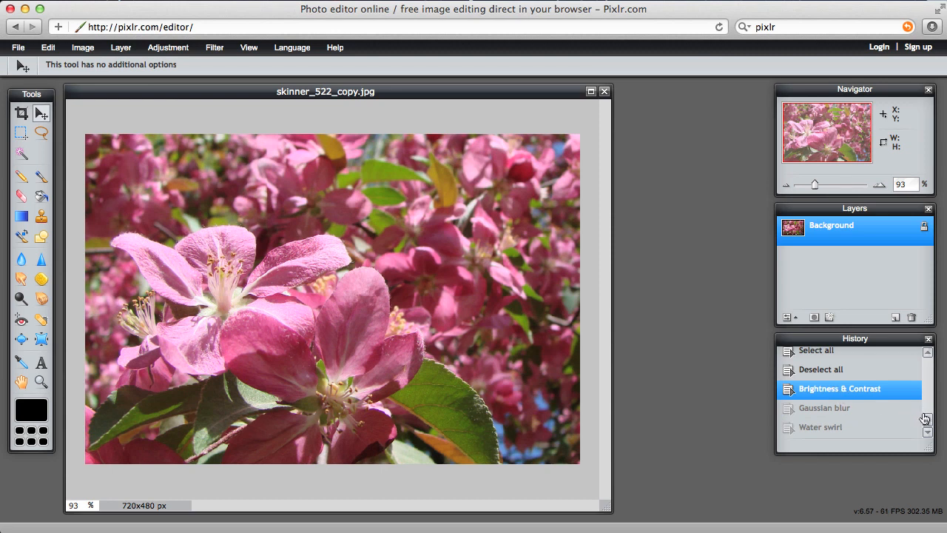
Review the recorded edit history from the opening of the image through to the latest entries
{"action": "scroll", "coordinate": [922, 411], "scroll_direction": "up", "scroll_amount": 2}
{"action": "scroll", "coordinate": [922, 379], "scroll_direction": "up", "scroll_amount": 3}
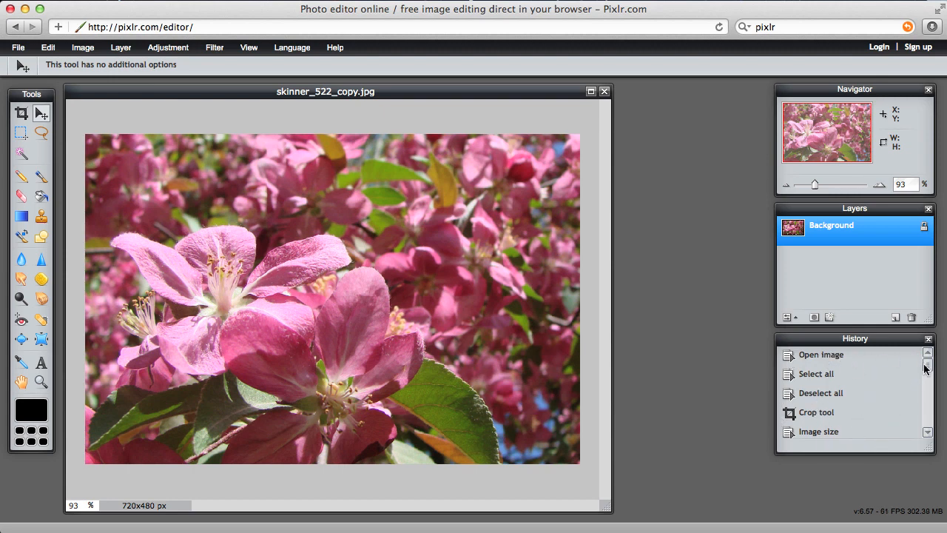
{"action": "left_click_drag", "start_coordinate": [926, 368], "coordinate": [930, 416]}
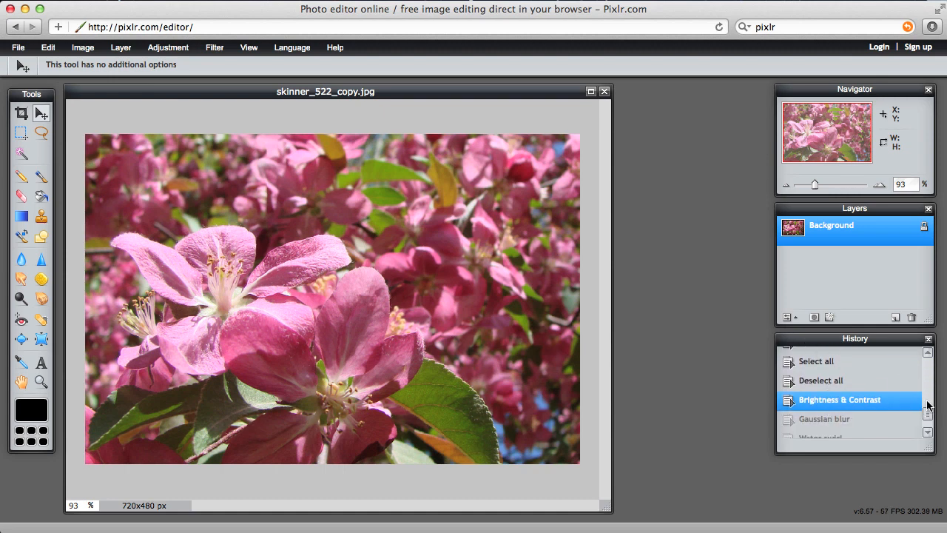
{"action": "left_click_drag", "start_coordinate": [932, 419], "coordinate": [929, 363]}
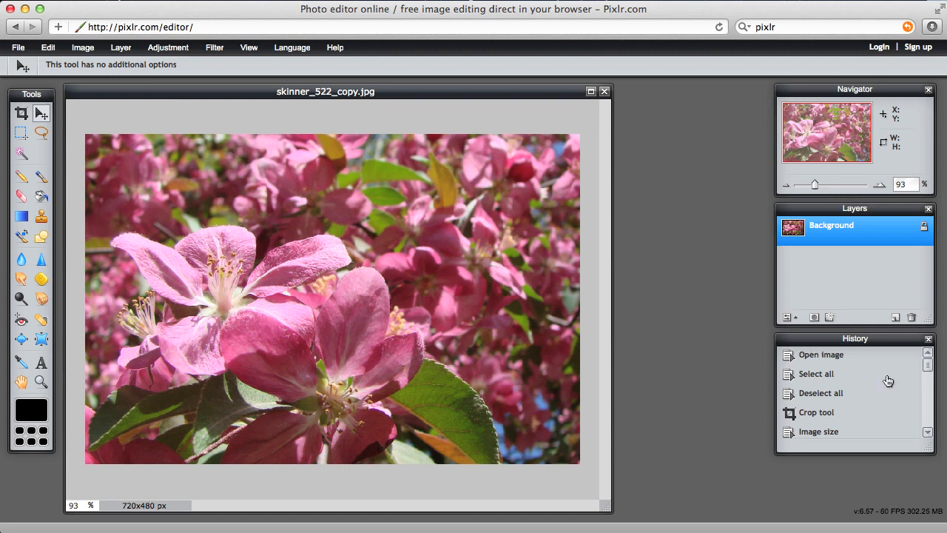
{"action": "left_click", "coordinate": [48, 47]}
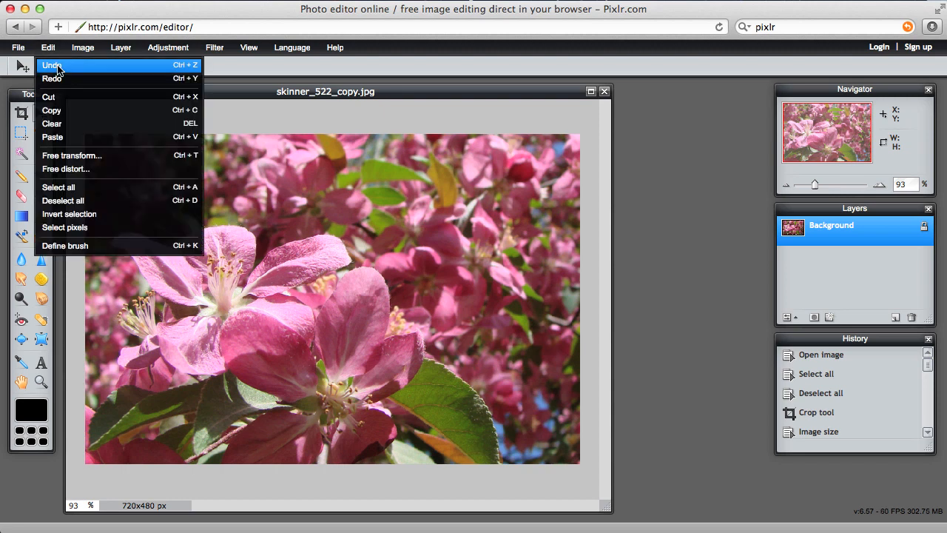
{"action": "left_click", "coordinate": [547, 87]}
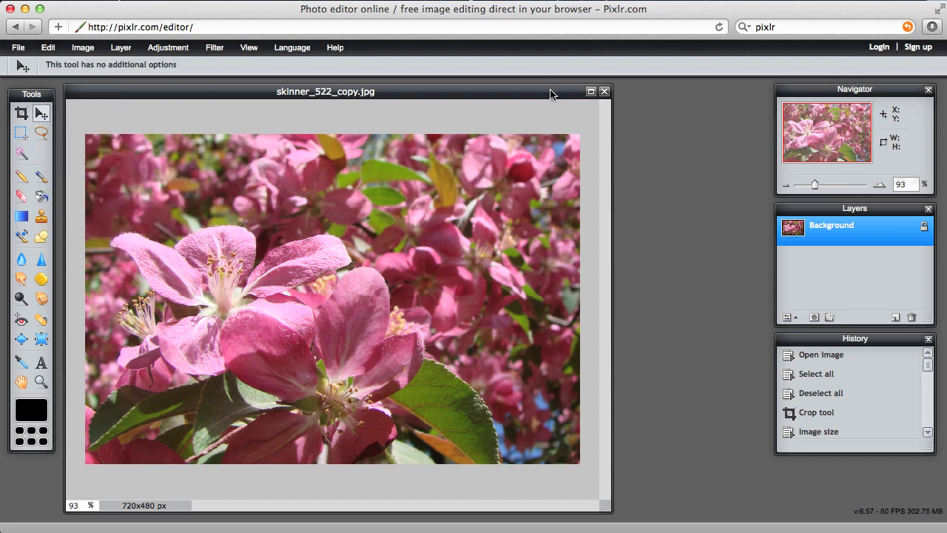
{"action": "left_click_drag", "start_coordinate": [930, 370], "coordinate": [930, 384]}
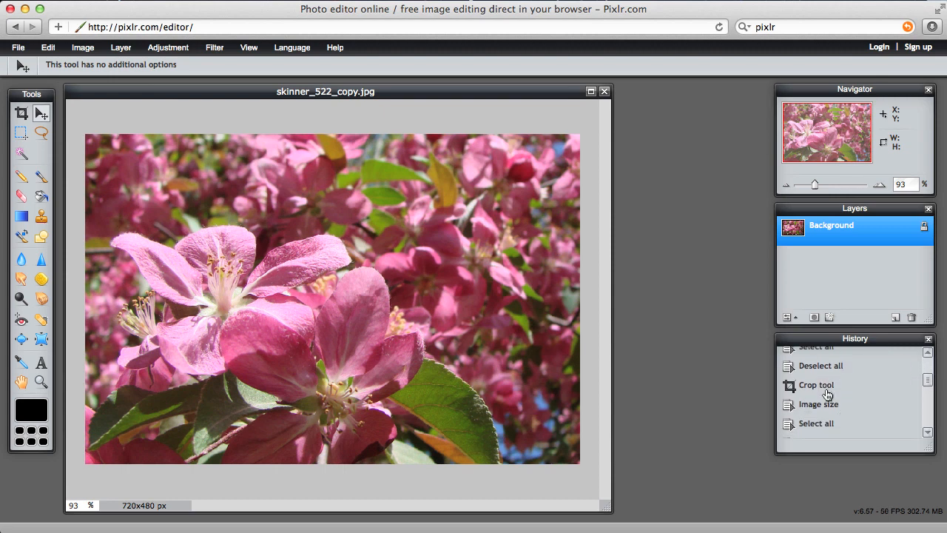
{"action": "left_click_drag", "start_coordinate": [932, 386], "coordinate": [931, 427]}
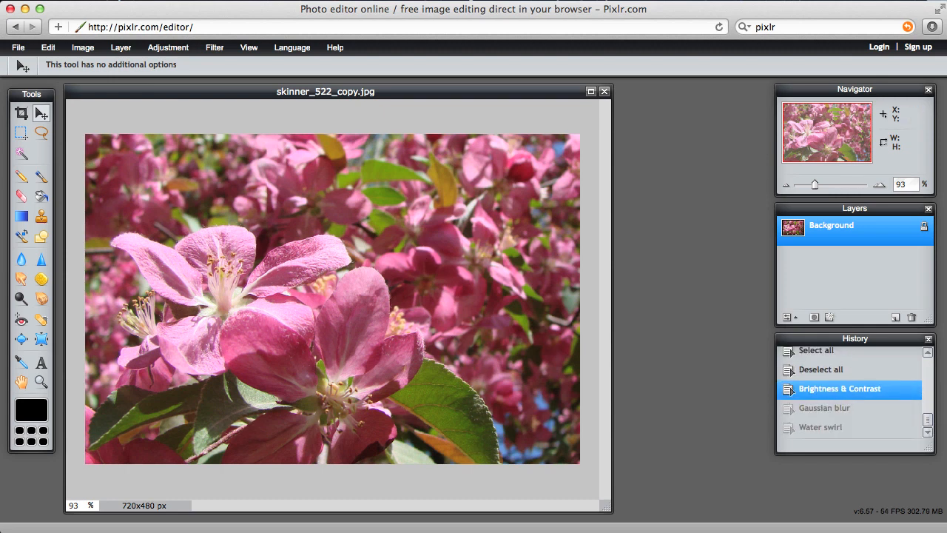
Apply the Pastels filter to the photo with size 3 and the Inverse option enabled
{"action": "left_click", "coordinate": [215, 47]}
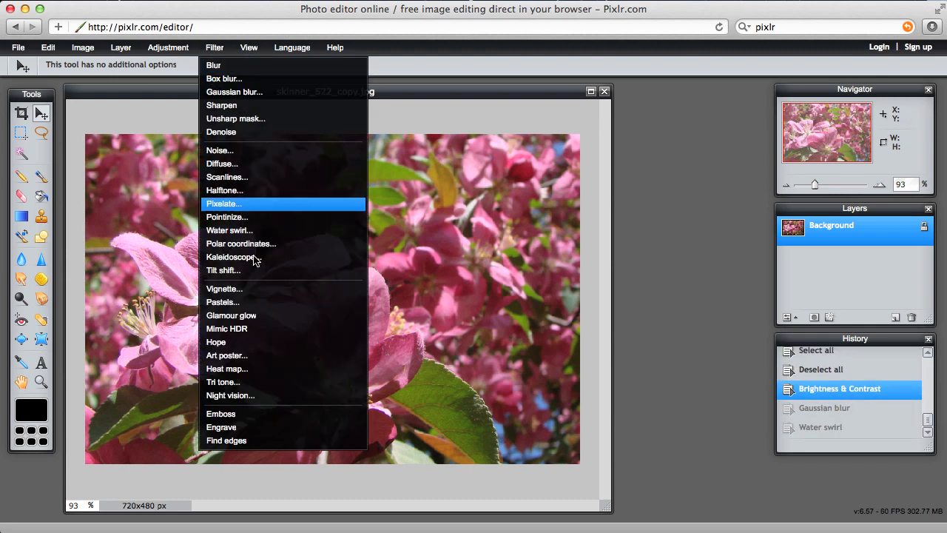
{"action": "left_click", "coordinate": [263, 310]}
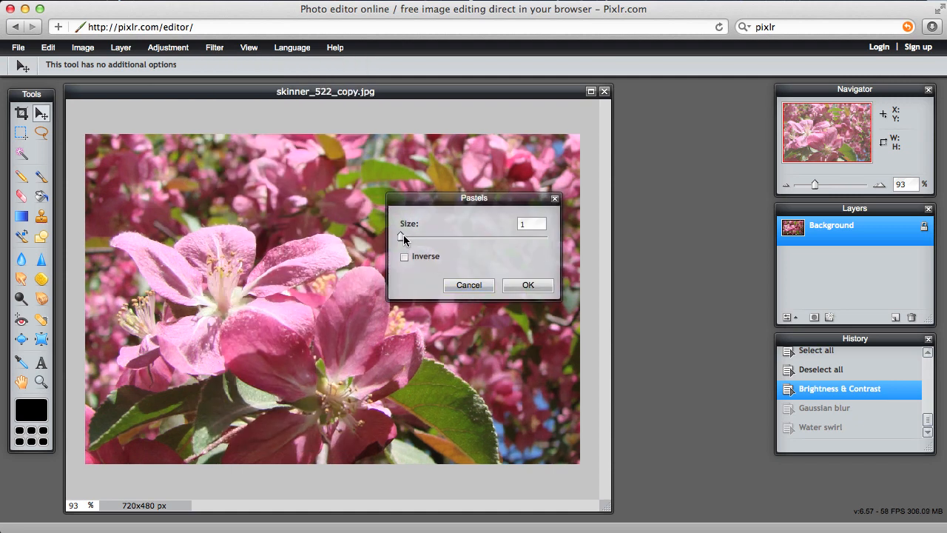
{"action": "left_click_drag", "start_coordinate": [404, 239], "coordinate": [457, 244]}
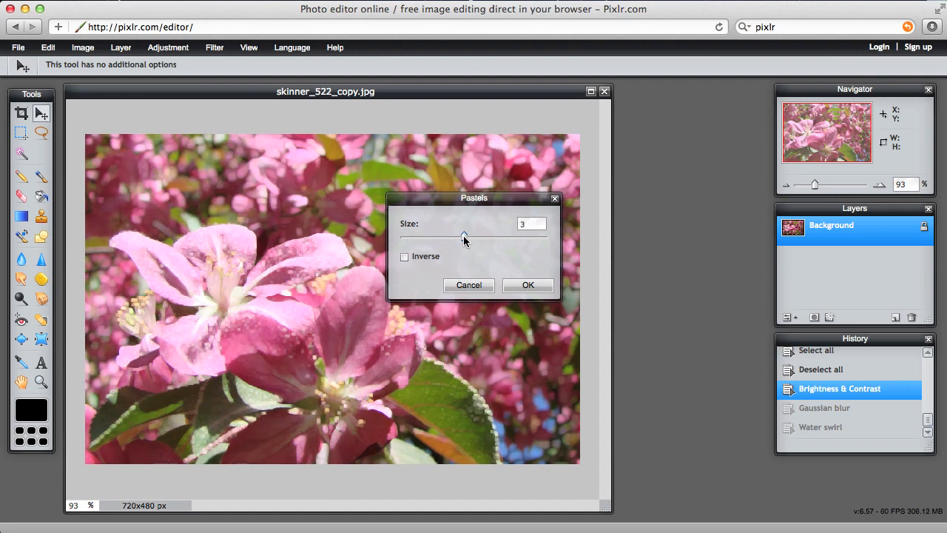
{"action": "left_click", "coordinate": [404, 257]}
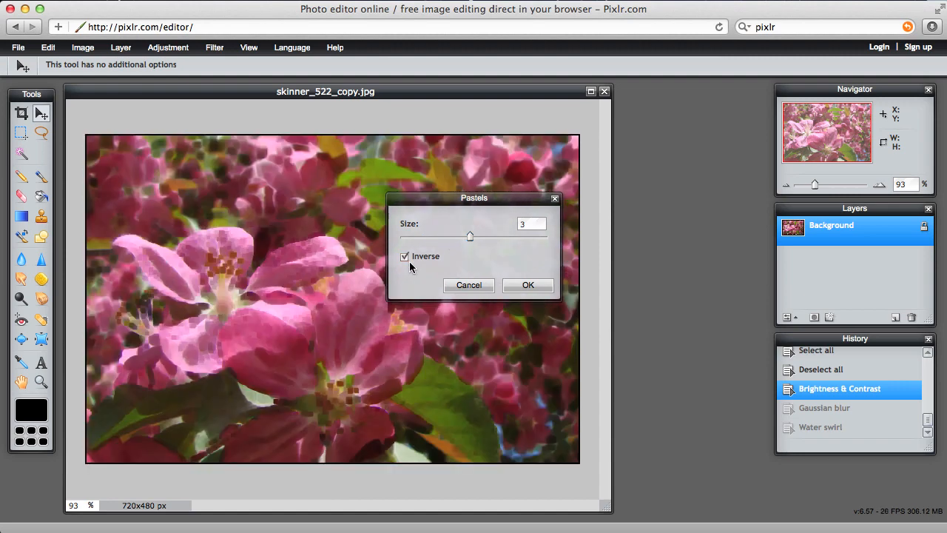
{"action": "left_click", "coordinate": [519, 285]}
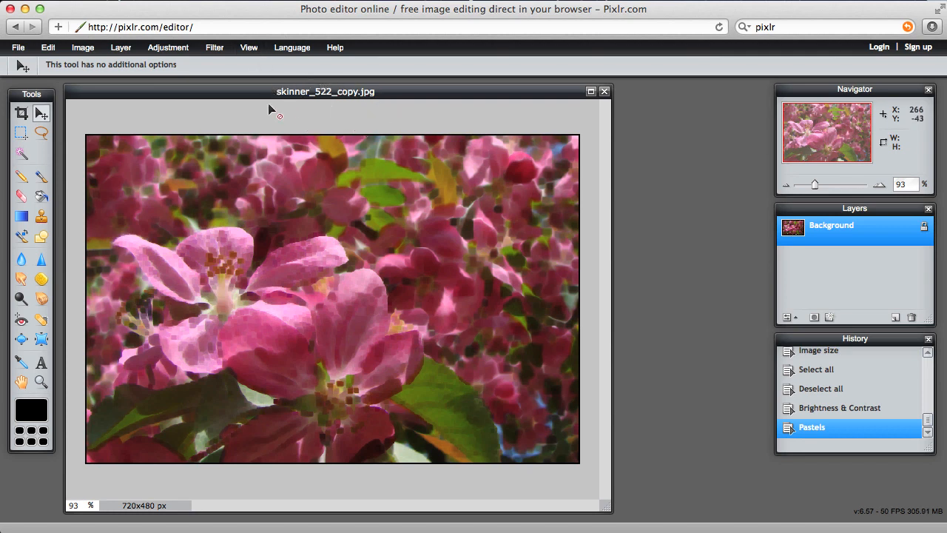
Save the photo as a JPEG named skinner_522_720x480 at quality 100 in the image_assignment folder on the computer
{"action": "left_click", "coordinate": [18, 49]}
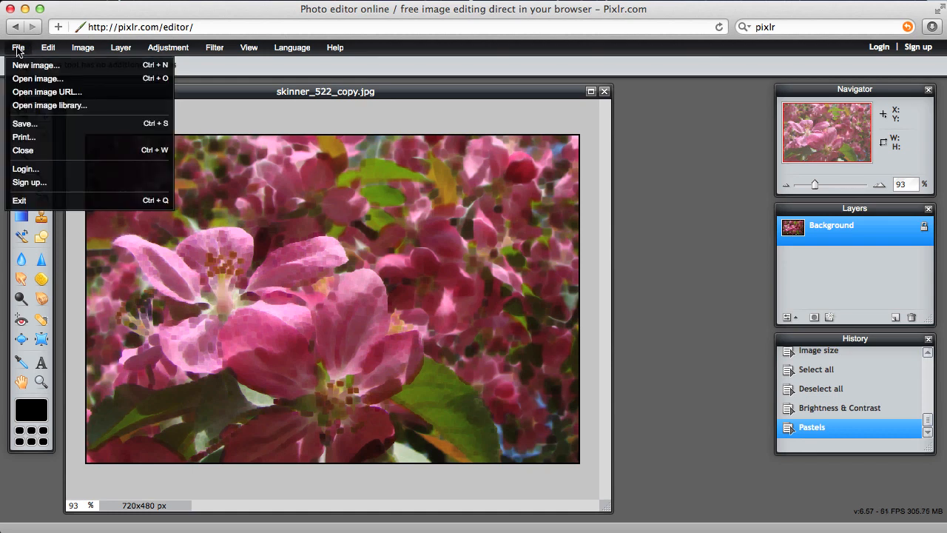
{"action": "left_click", "coordinate": [36, 127]}
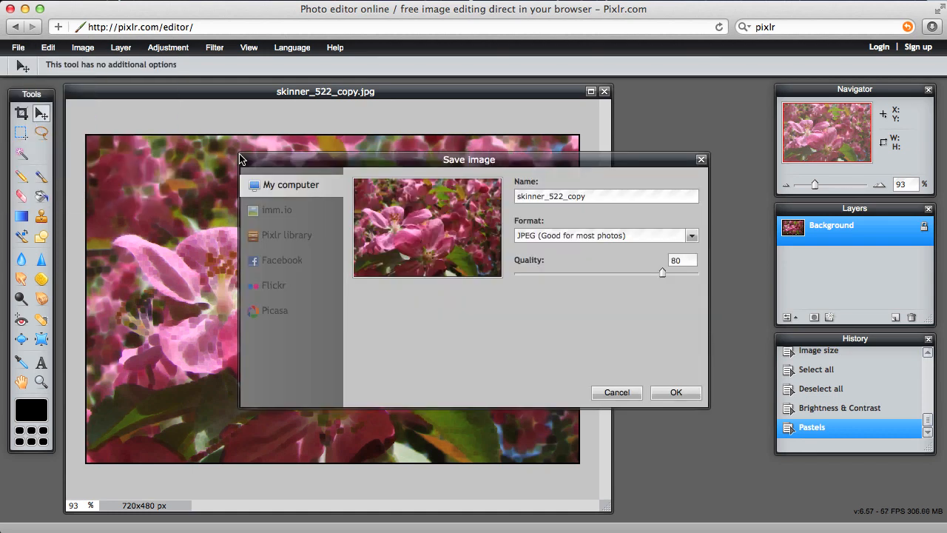
{"action": "key", "text": "BackSpace"}
{"action": "key", "text": "BackSpace"}
{"action": "key", "text": "BackSpace"}
{"action": "key", "text": "BackSpace"}
{"action": "type", "text": "720x480"}
{"action": "left_click", "coordinate": [677, 393]}
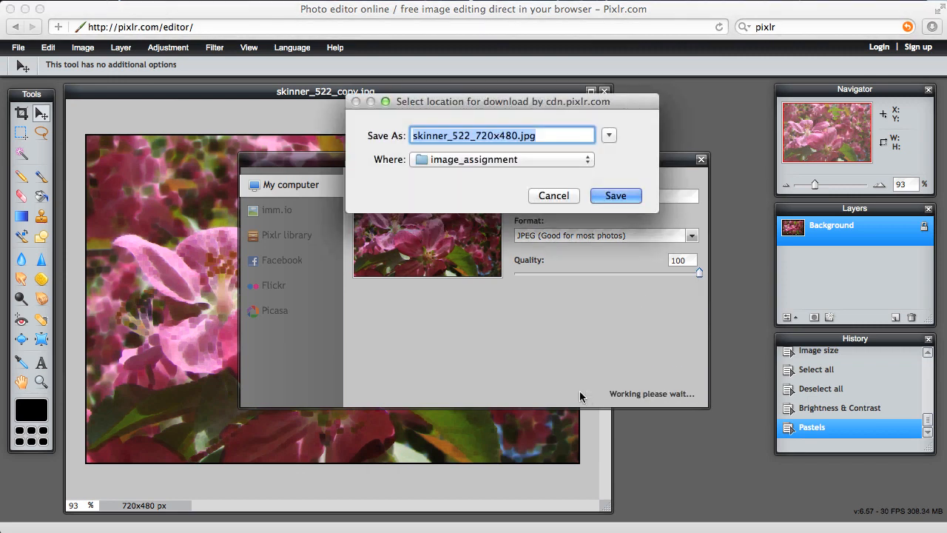
{"action": "left_click", "coordinate": [616, 196]}
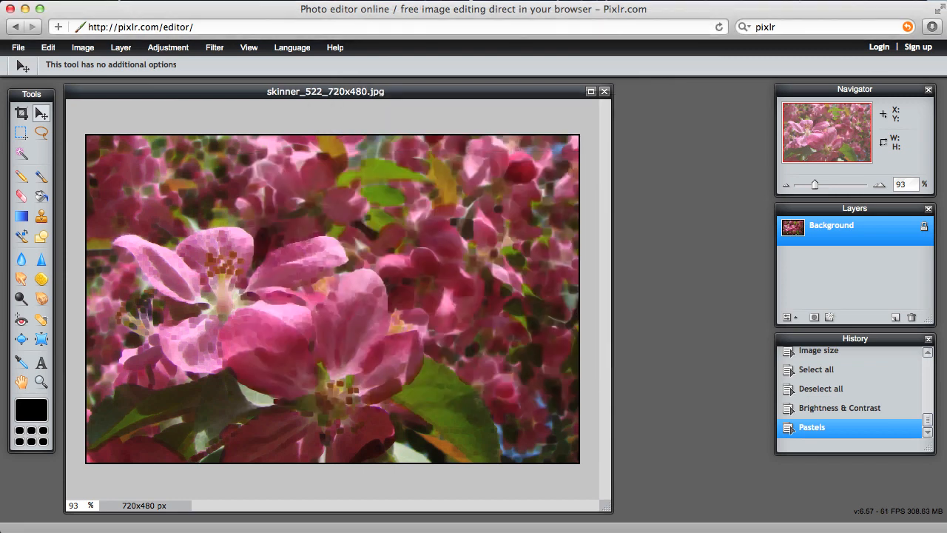
Switch to Finder and check the image_assignment folder for the original, 1280x720, 720x480 and 640x360 versions of the photo
{"action": "key", "text": "ctrl+Up"}
{"action": "left_click", "coordinate": [748, 185]}
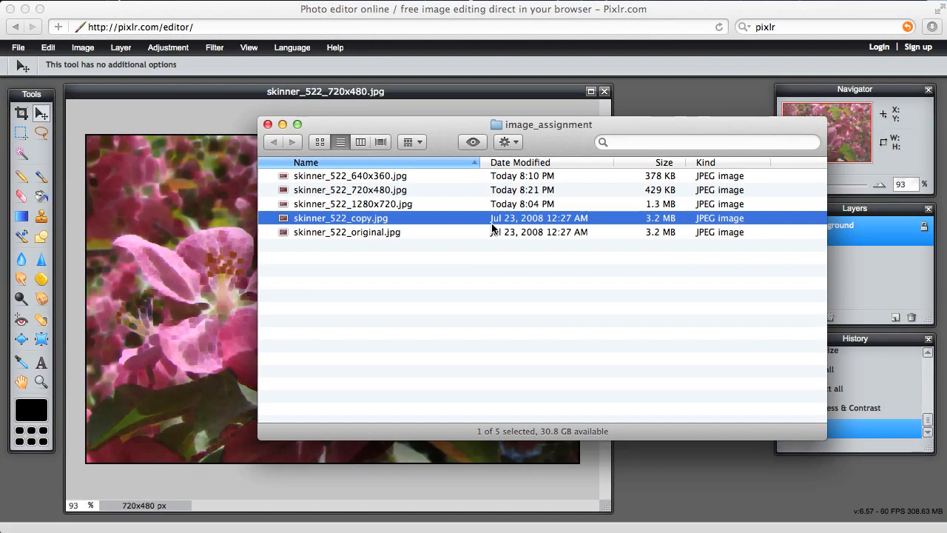
{"action": "left_click", "coordinate": [369, 233]}
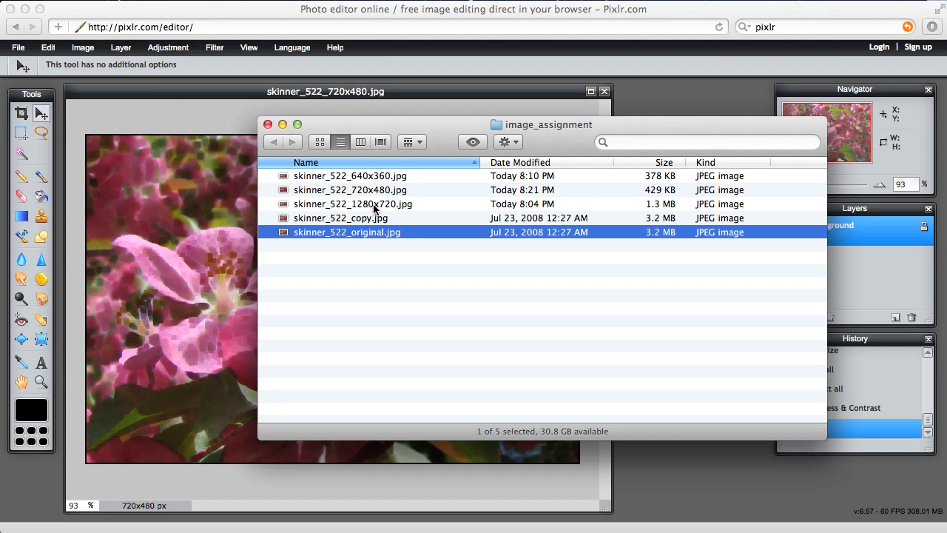
{"action": "left_click", "coordinate": [374, 206]}
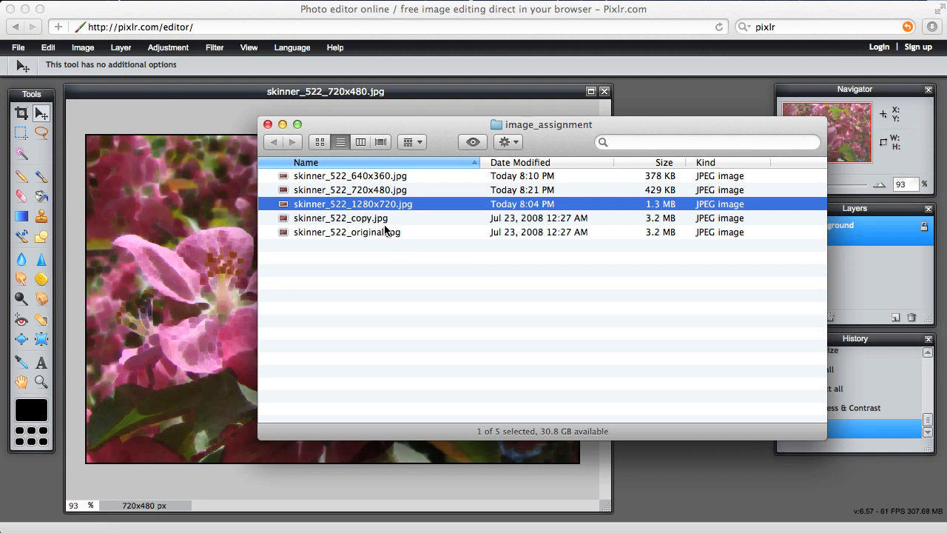
{"action": "left_click", "coordinate": [366, 177]}
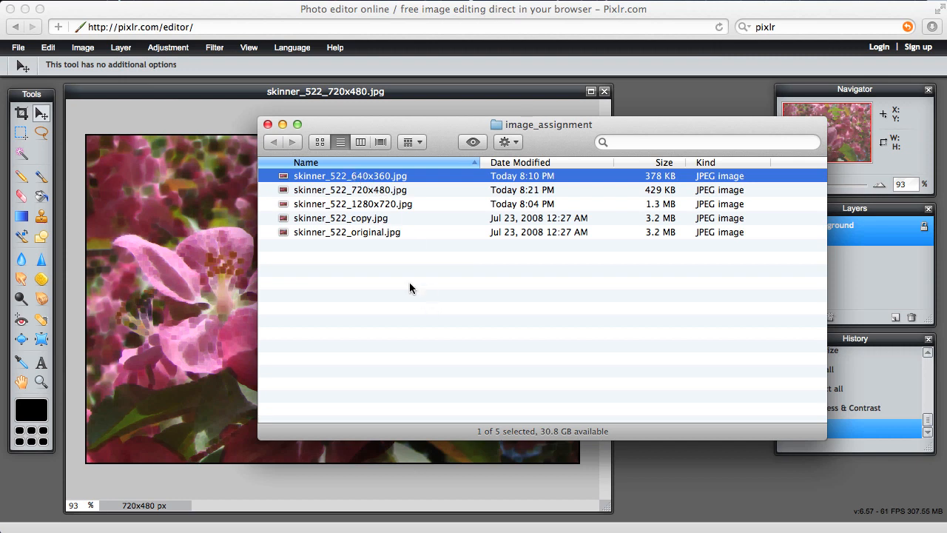
{"action": "left_click", "coordinate": [378, 196]}
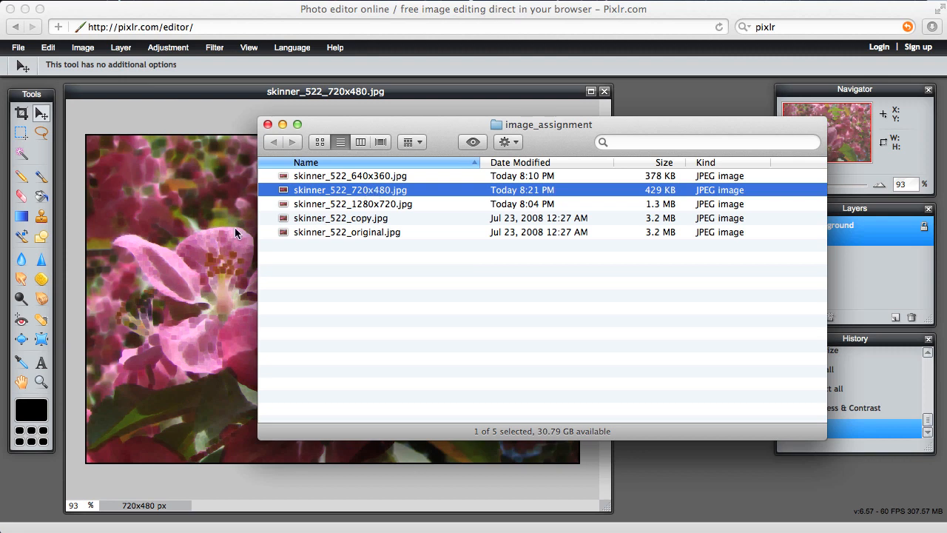
{"action": "left_click", "coordinate": [367, 232]}
{"action": "left_click", "coordinate": [369, 205]}
{"action": "left_click", "coordinate": [372, 190]}
{"action": "left_click", "coordinate": [374, 176]}
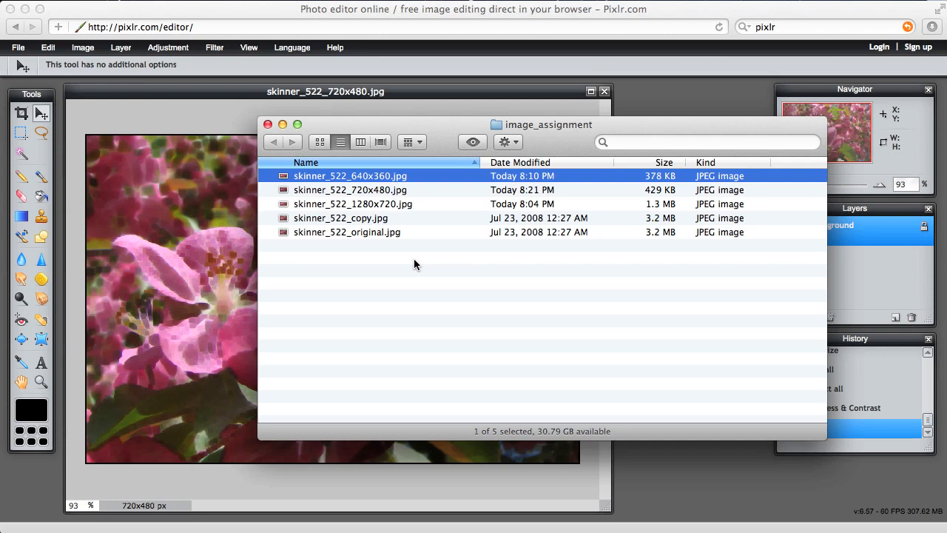
{"action": "left_click", "coordinate": [379, 232]}
{"action": "left_click", "coordinate": [396, 203]}
{"action": "left_click", "coordinate": [388, 189]}
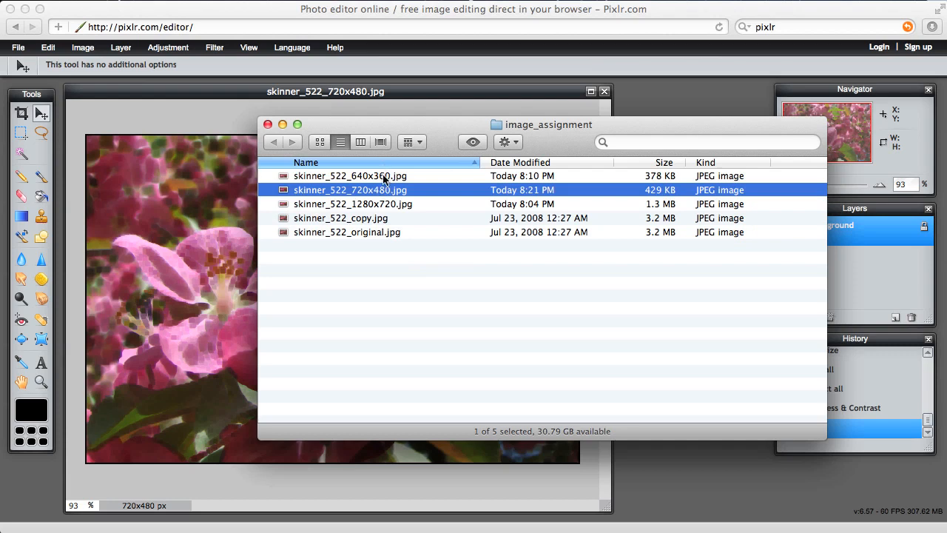
{"action": "left_click", "coordinate": [383, 178]}
{"action": "left_click", "coordinate": [404, 238]}
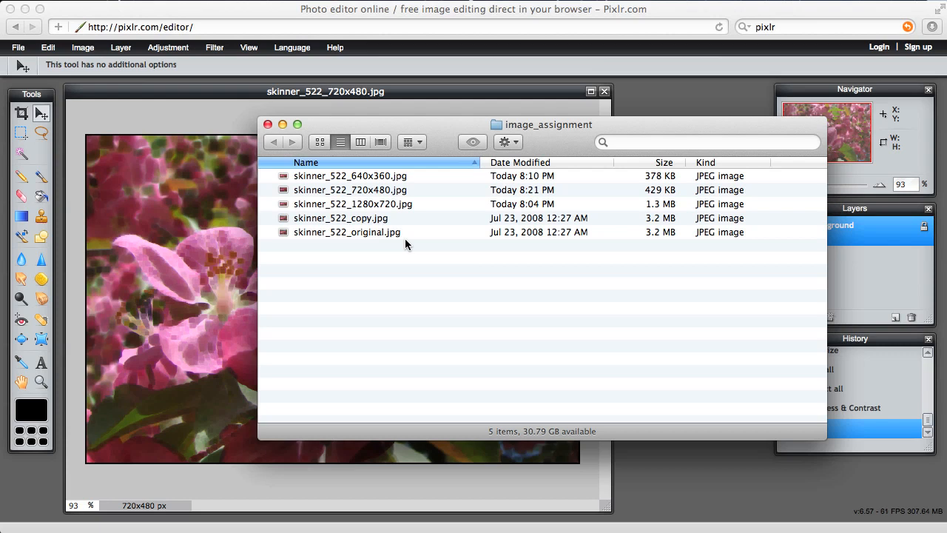
Switch back to Pixlr Editor and close the skinner_522_720x480.jpg image without saving it again
{"action": "left_click", "coordinate": [648, 105]}
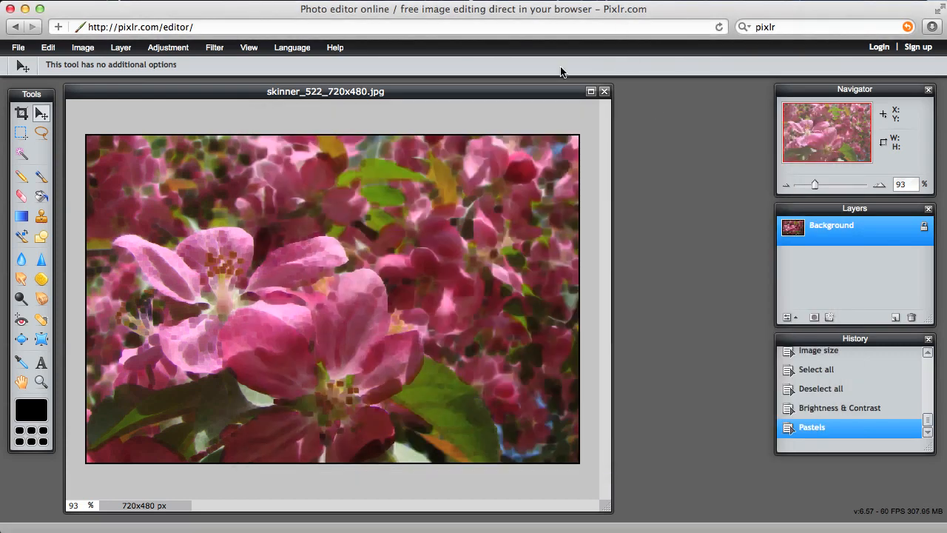
{"action": "left_click", "coordinate": [604, 93]}
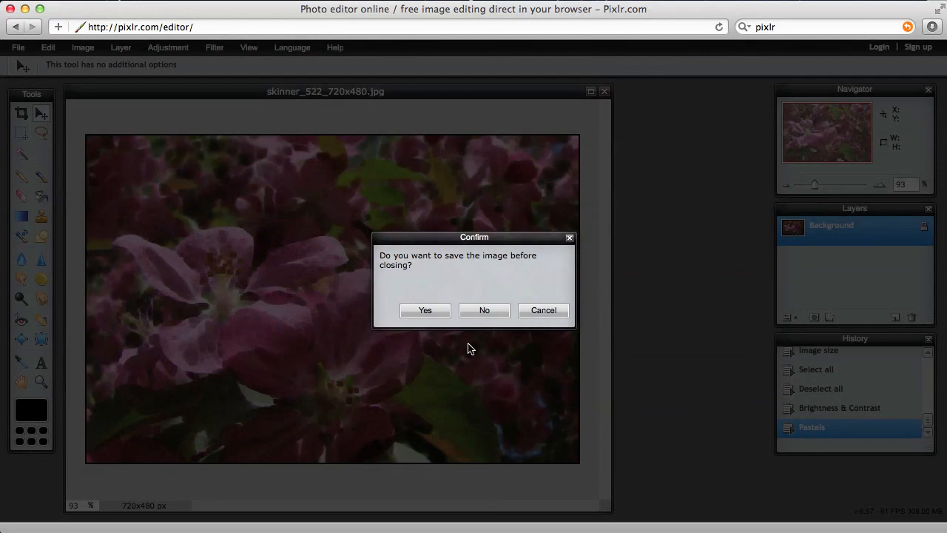
{"action": "left_click", "coordinate": [489, 310]}
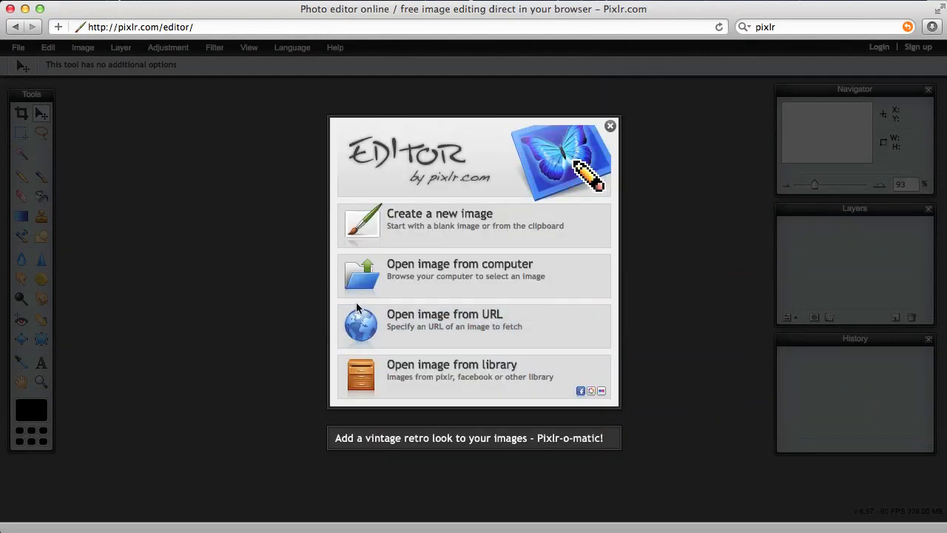